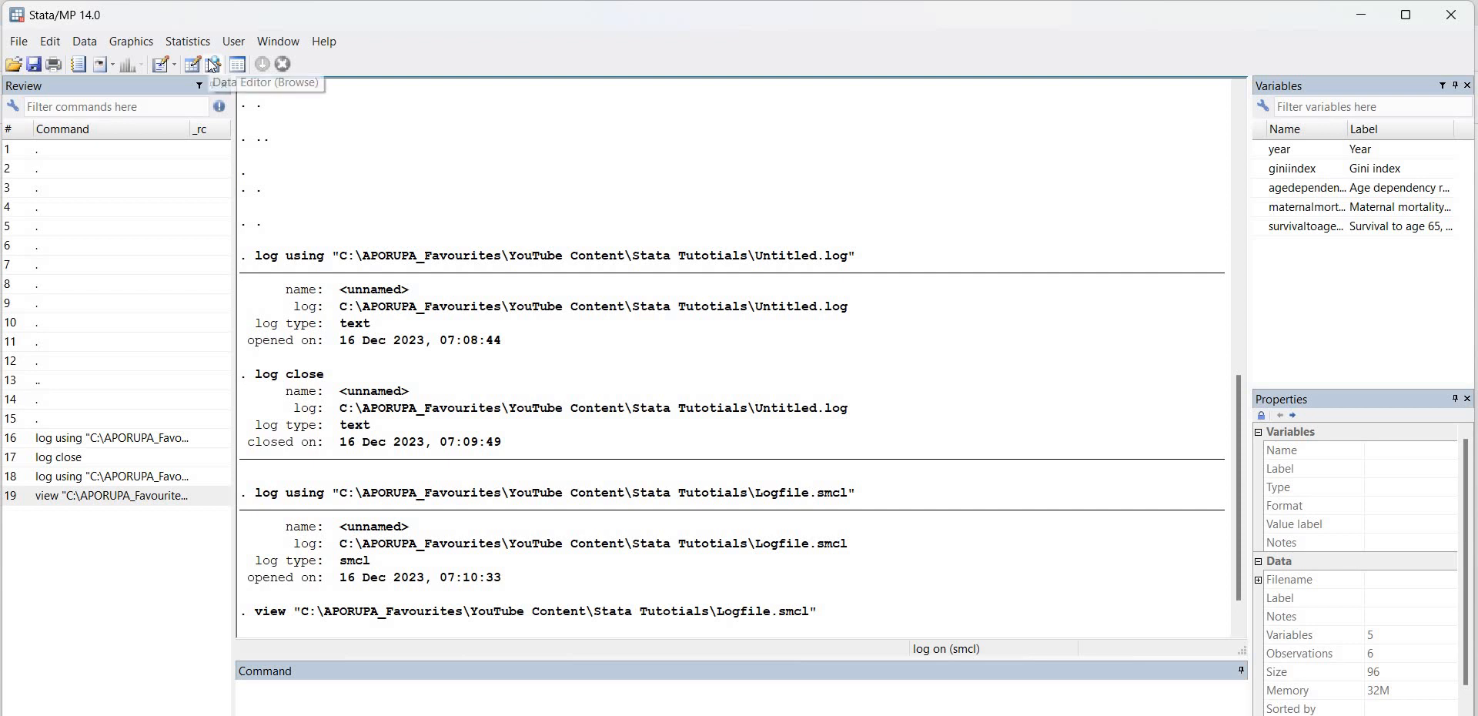
- Examine the imported dataset in the Data Editor, in both Browse and Edit modes
left_click(211, 63)
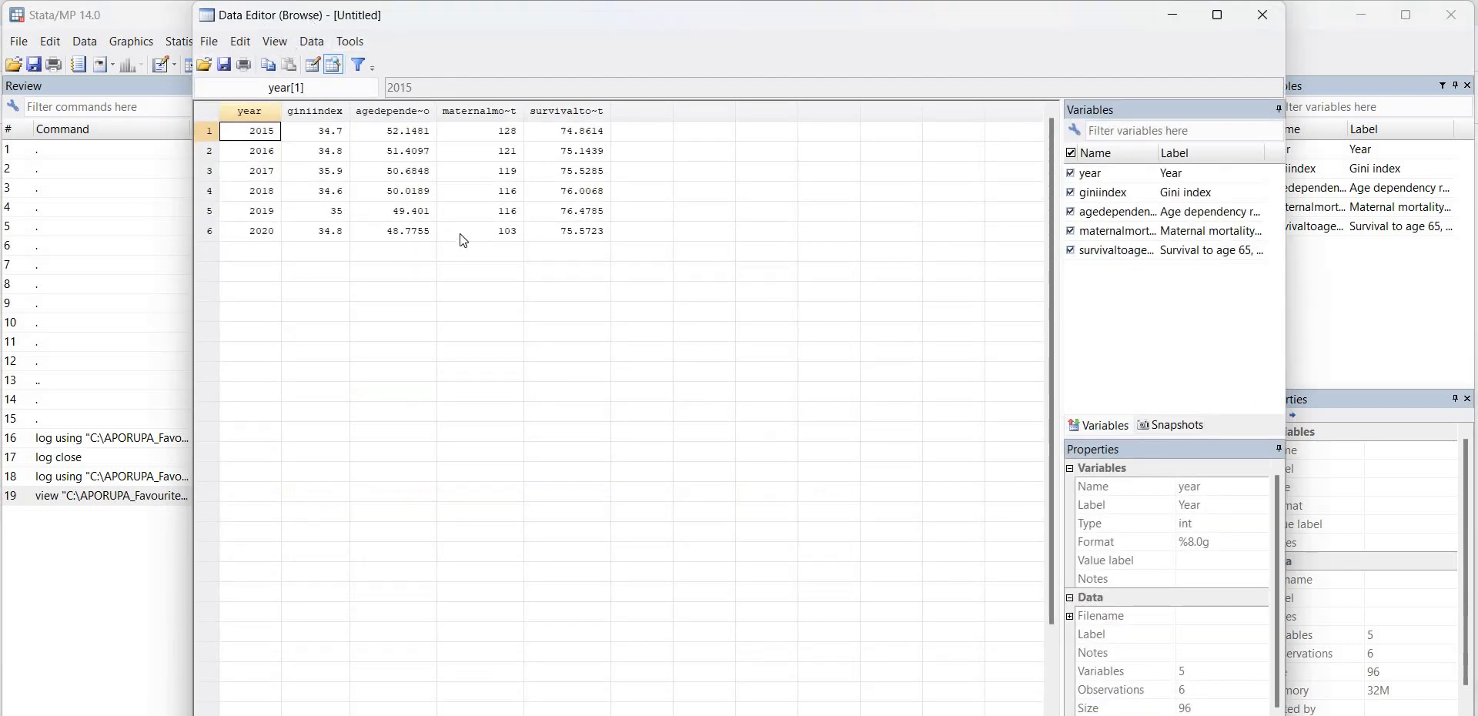
left_click(584, 195)
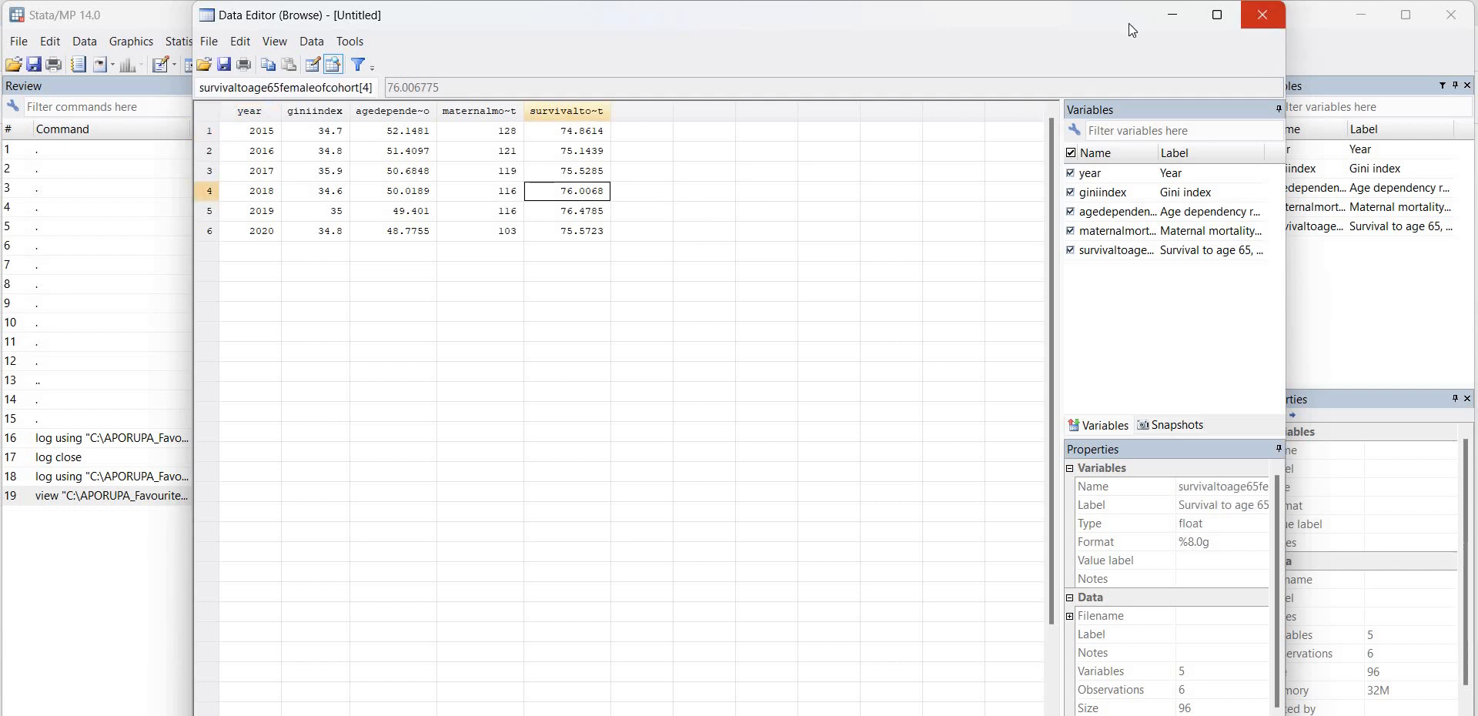
left_click(1264, 15)
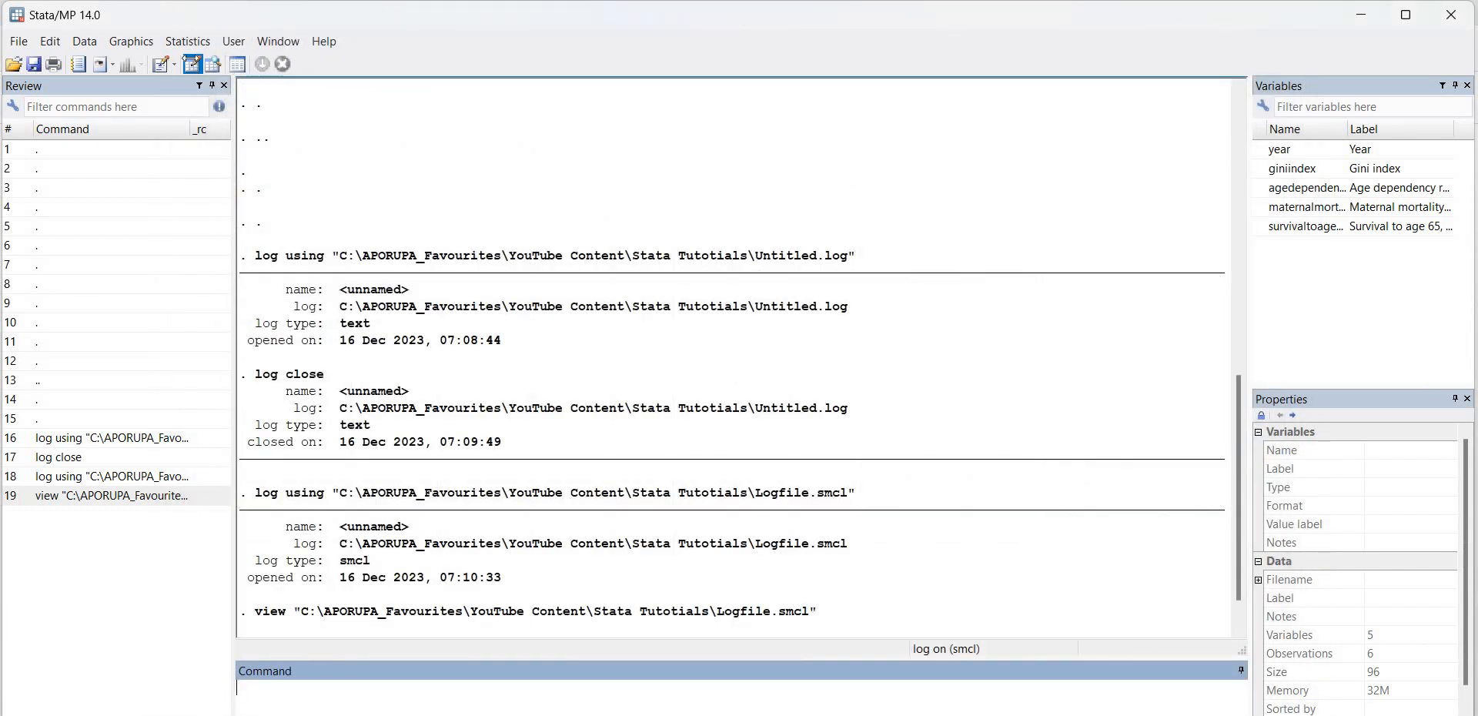
left_click(191, 58)
double_click(516, 134)
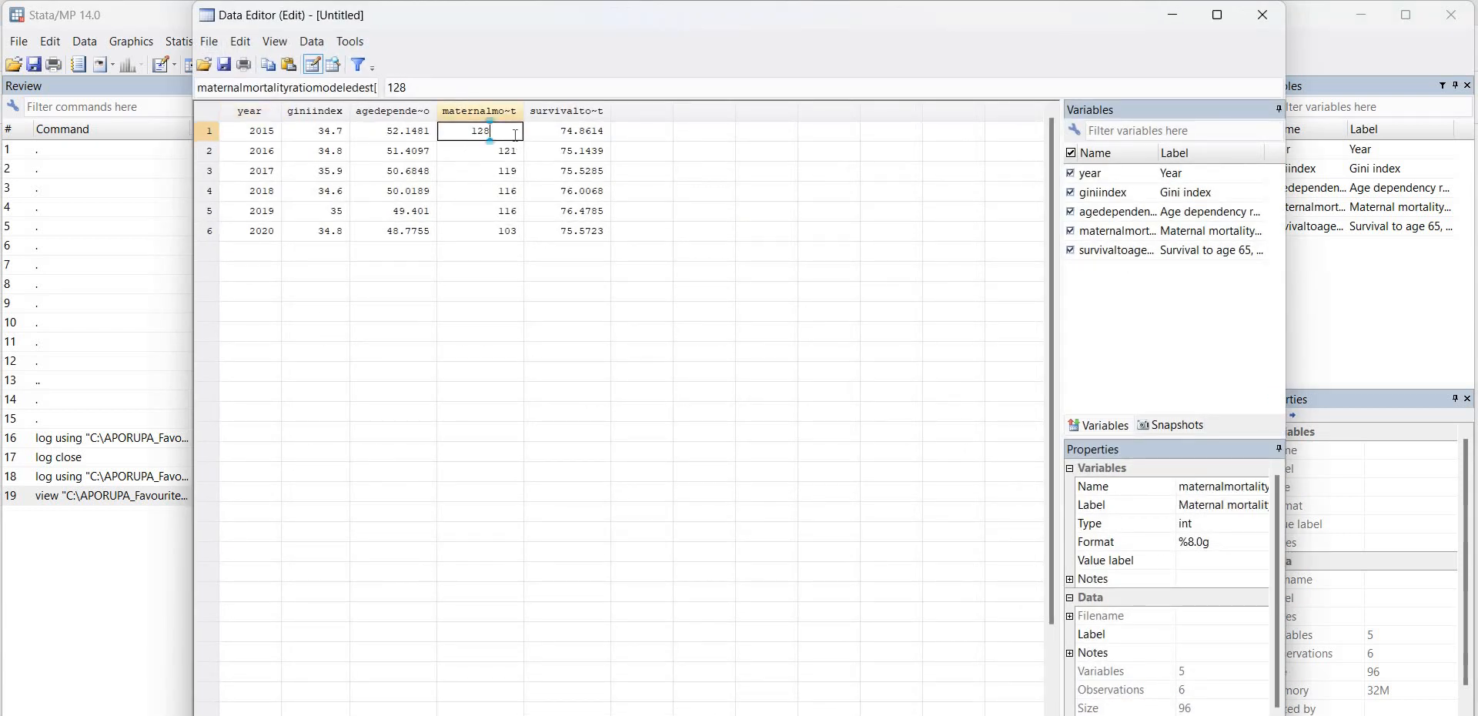
left_click(567, 233)
left_click(1266, 15)
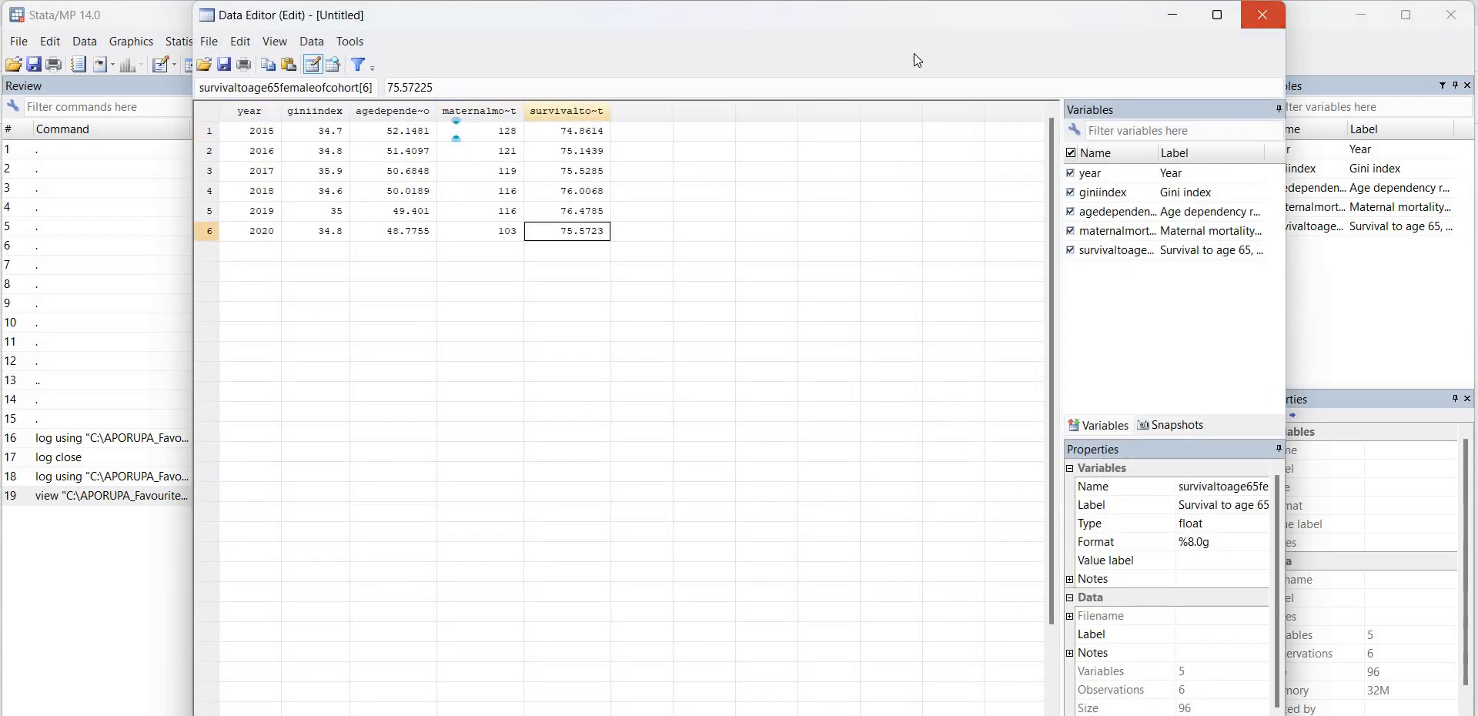
left_click(214, 65)
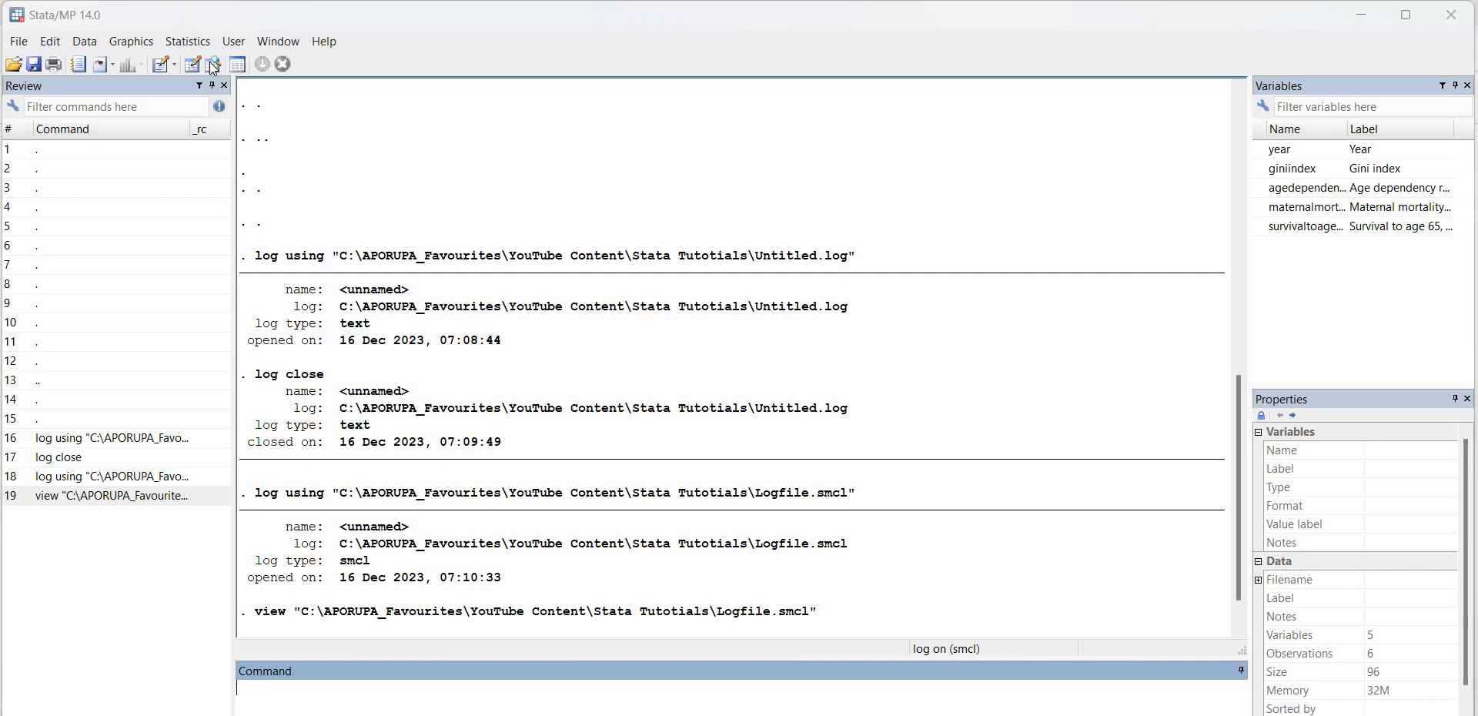
left_click(529, 174)
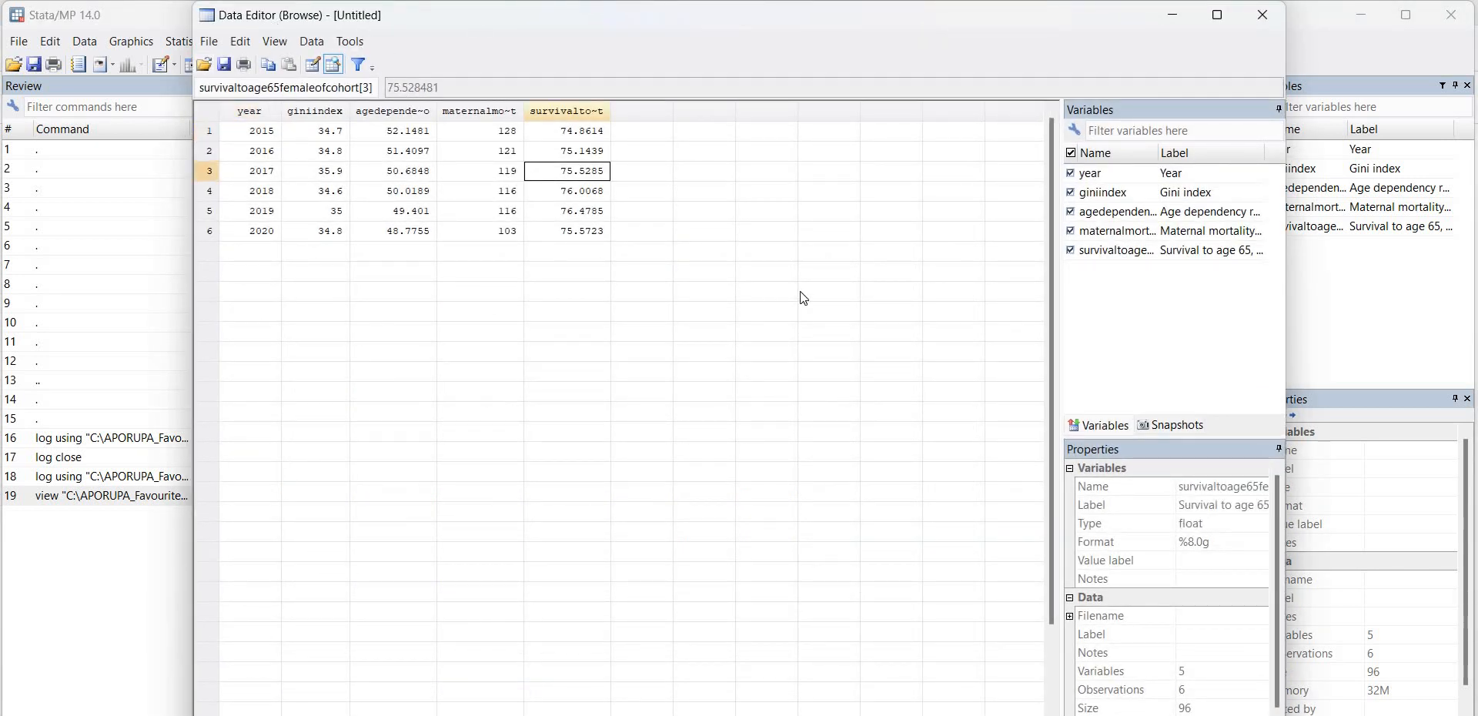
left_click(830, 291)
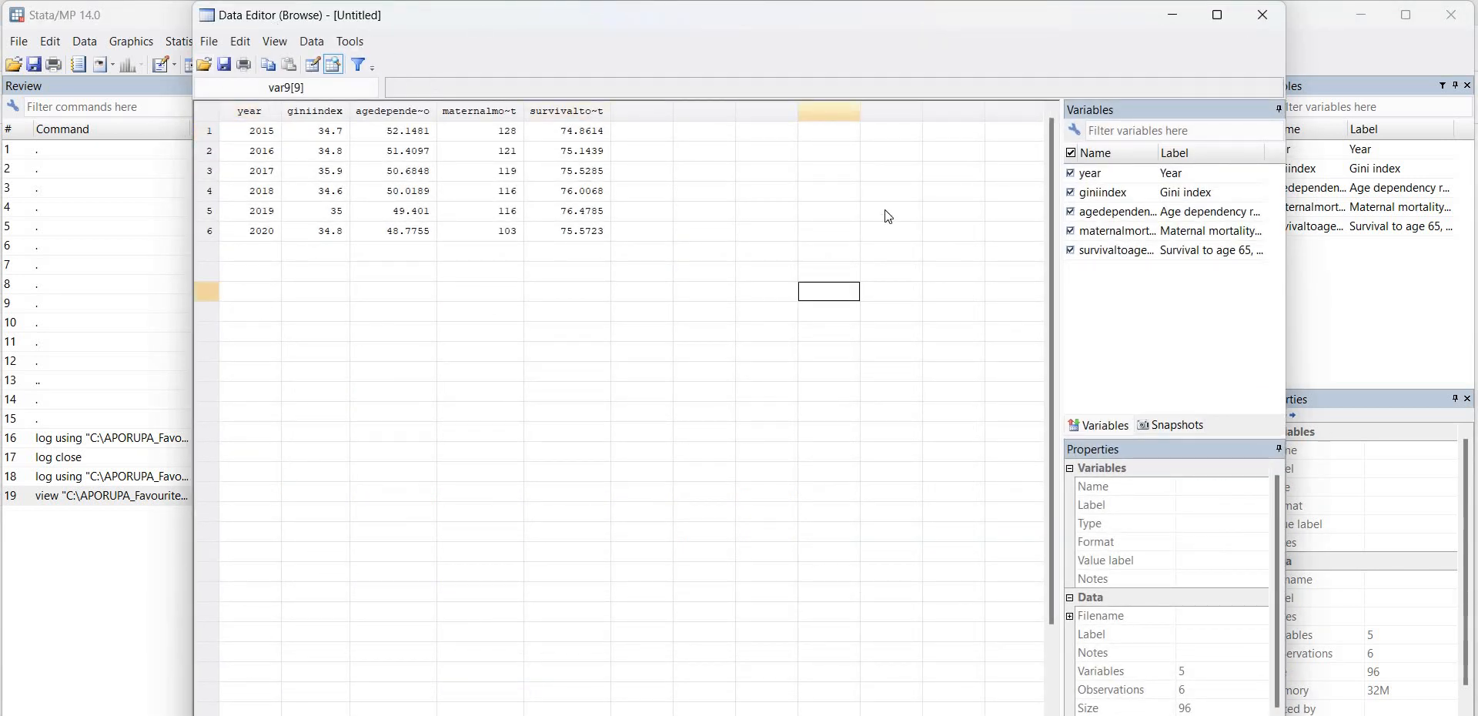
left_click(1266, 14)
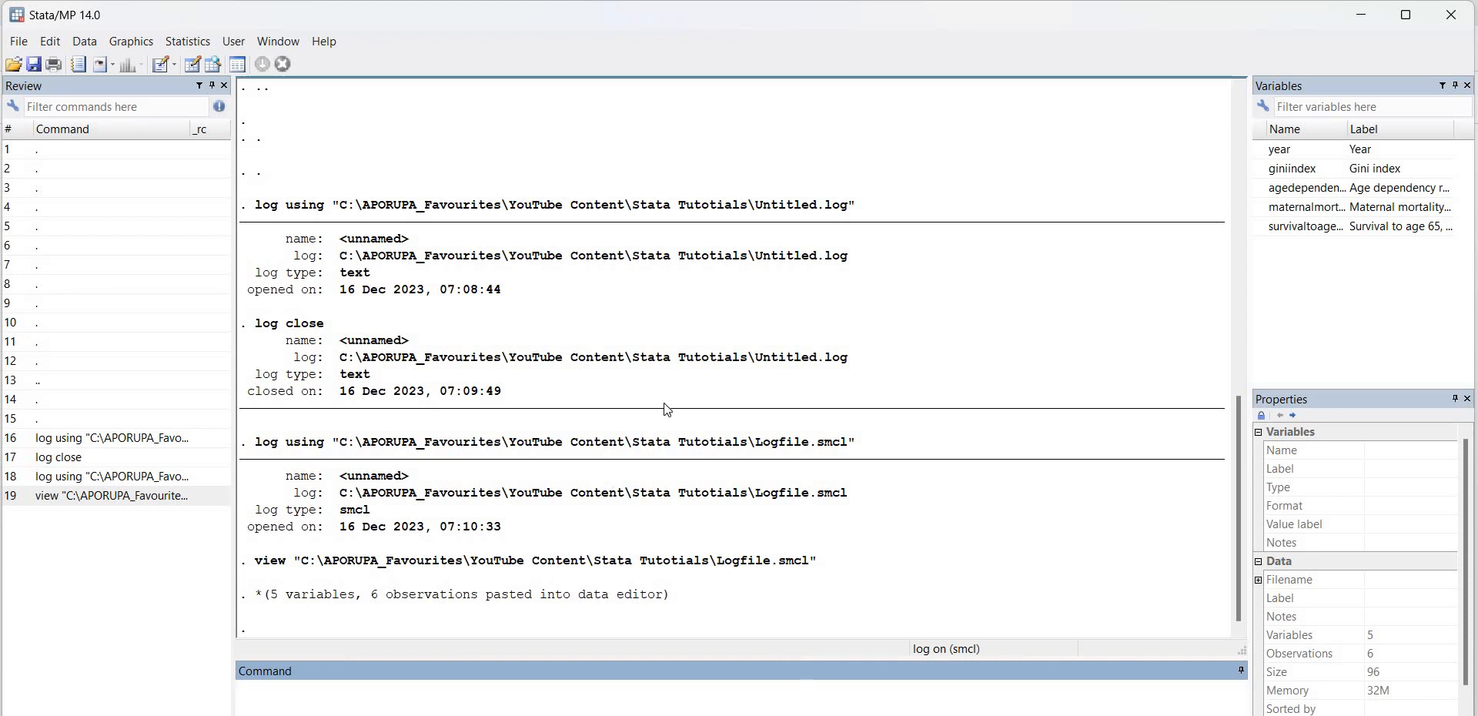
- Select the giniindex variable and unlock its properties for editing, showing only the variable details
left_click(946, 686)
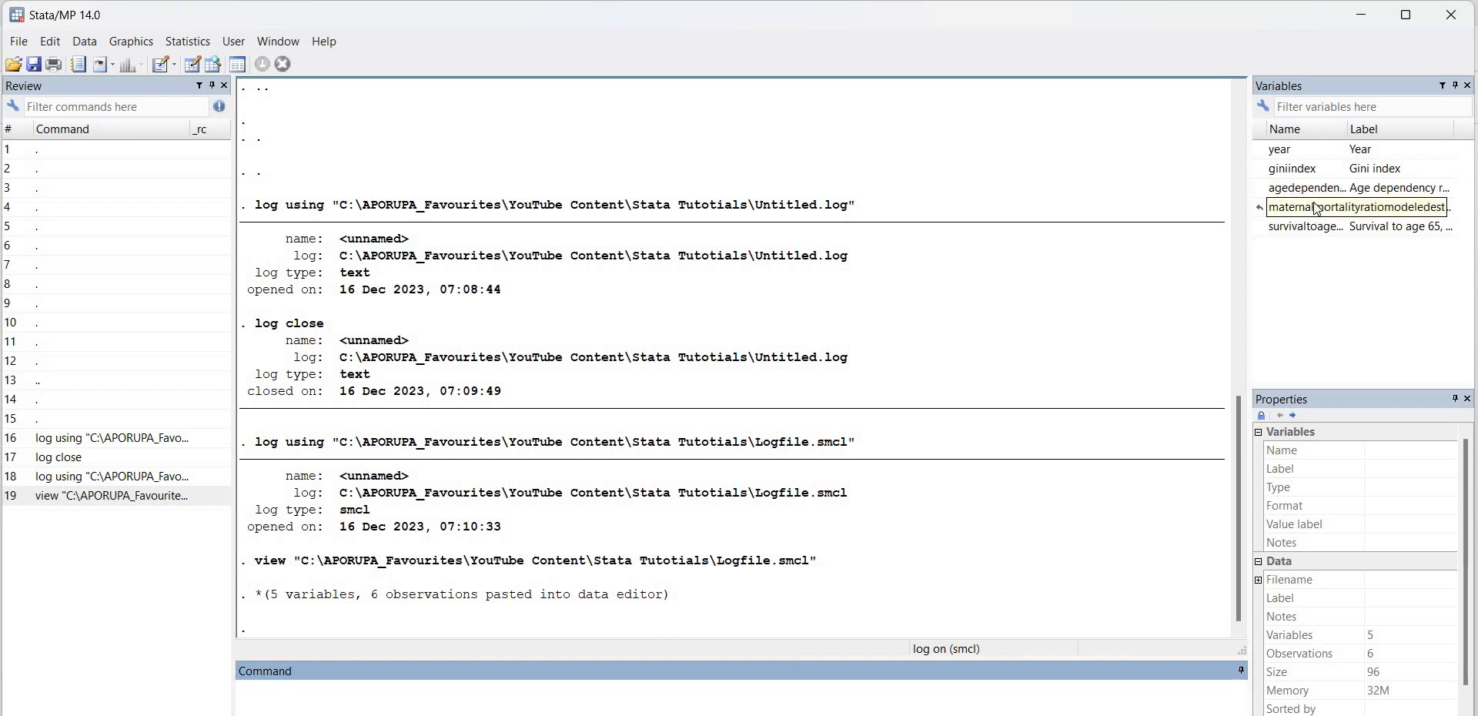
left_click(1389, 195)
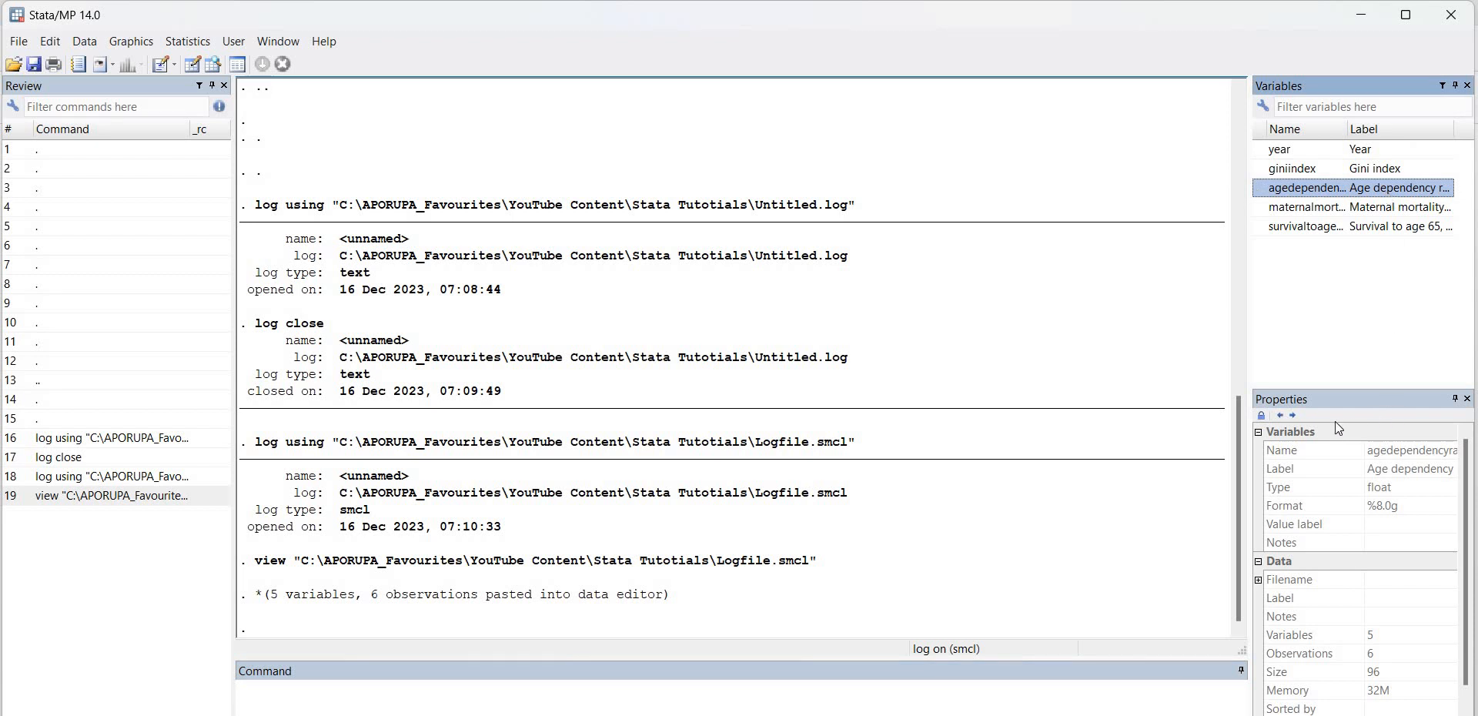
left_click(1309, 169)
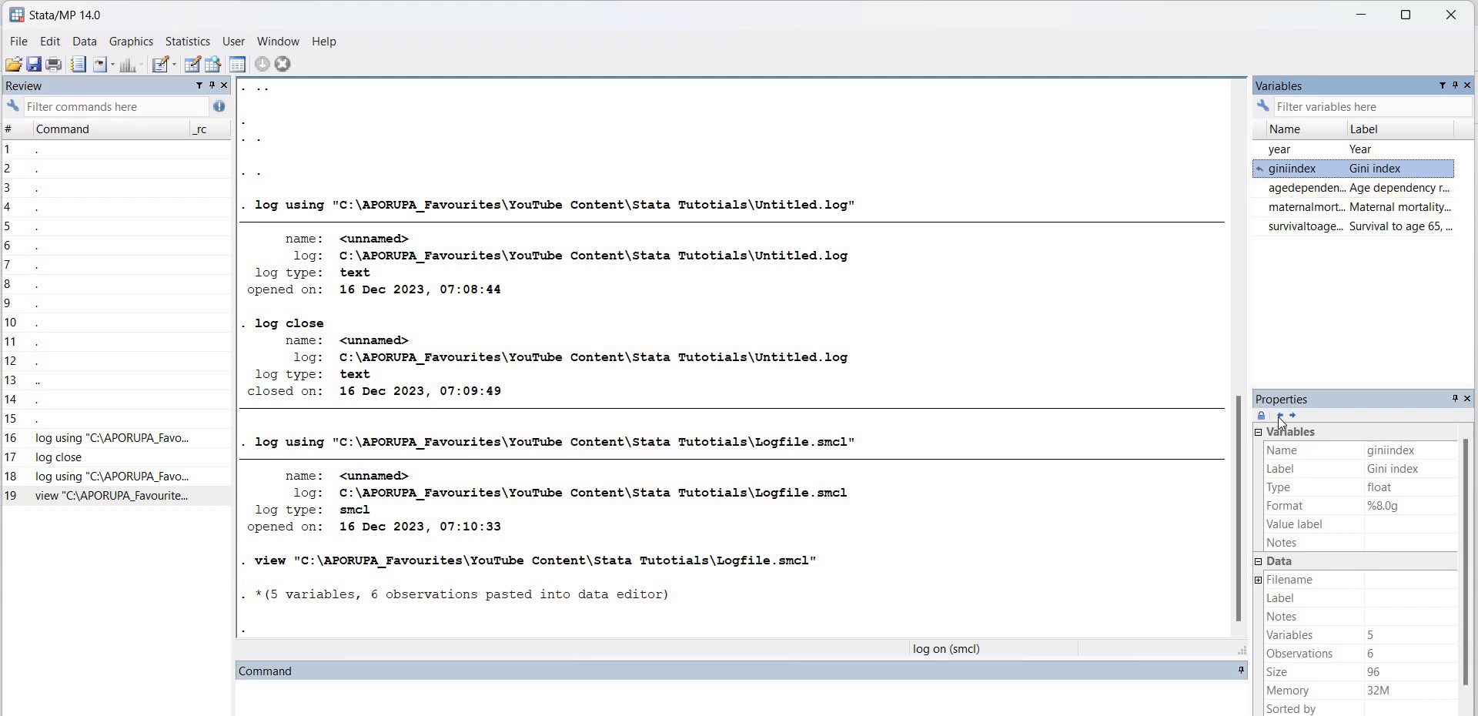
left_click(1260, 432)
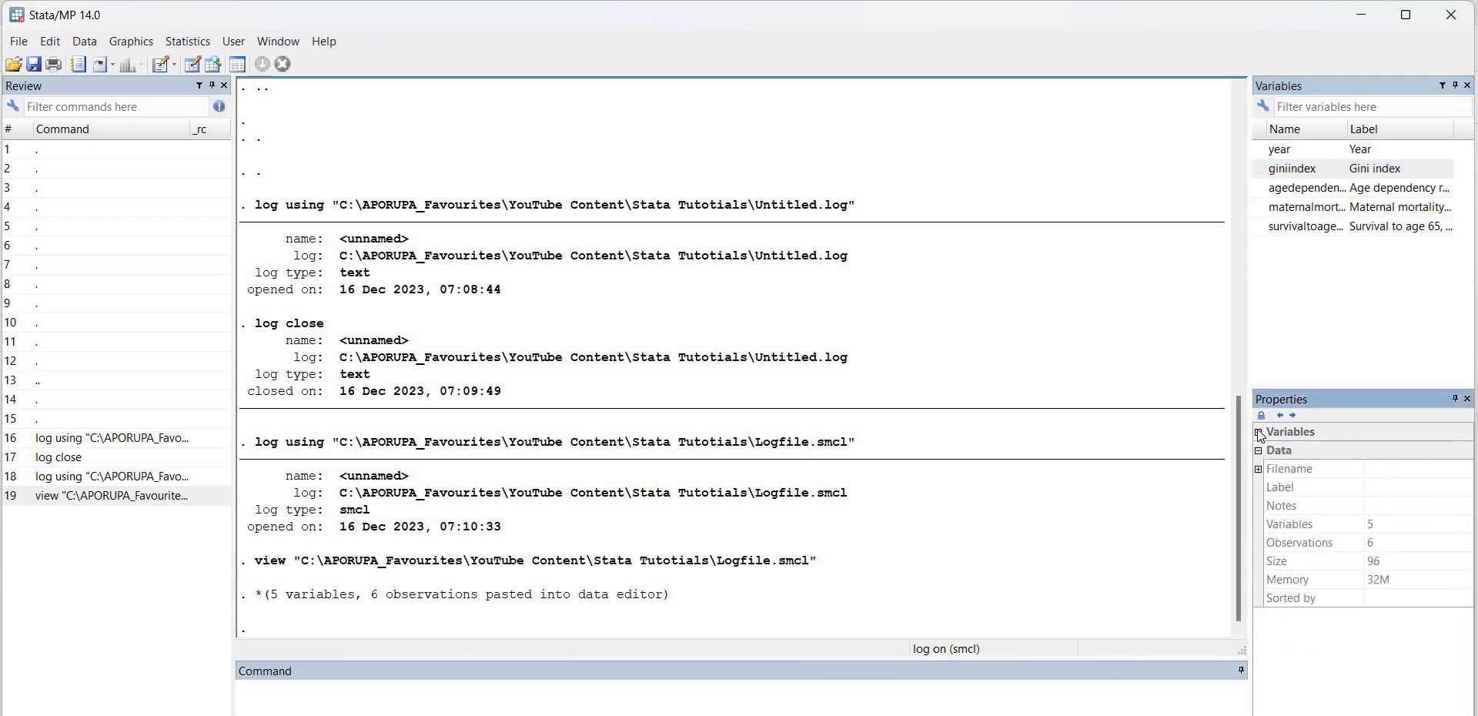
left_click(1261, 416)
left_click(1292, 472)
left_click(1260, 469)
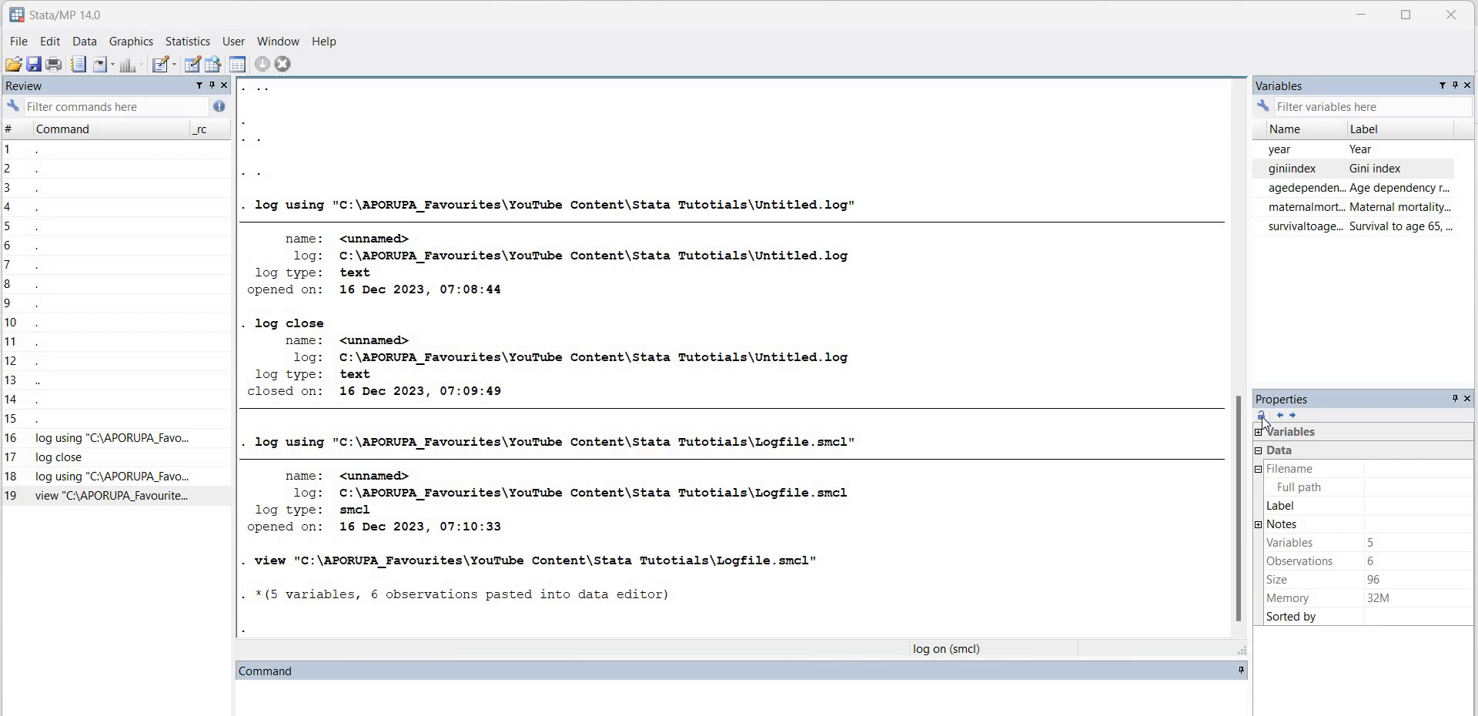
left_click(1259, 450)
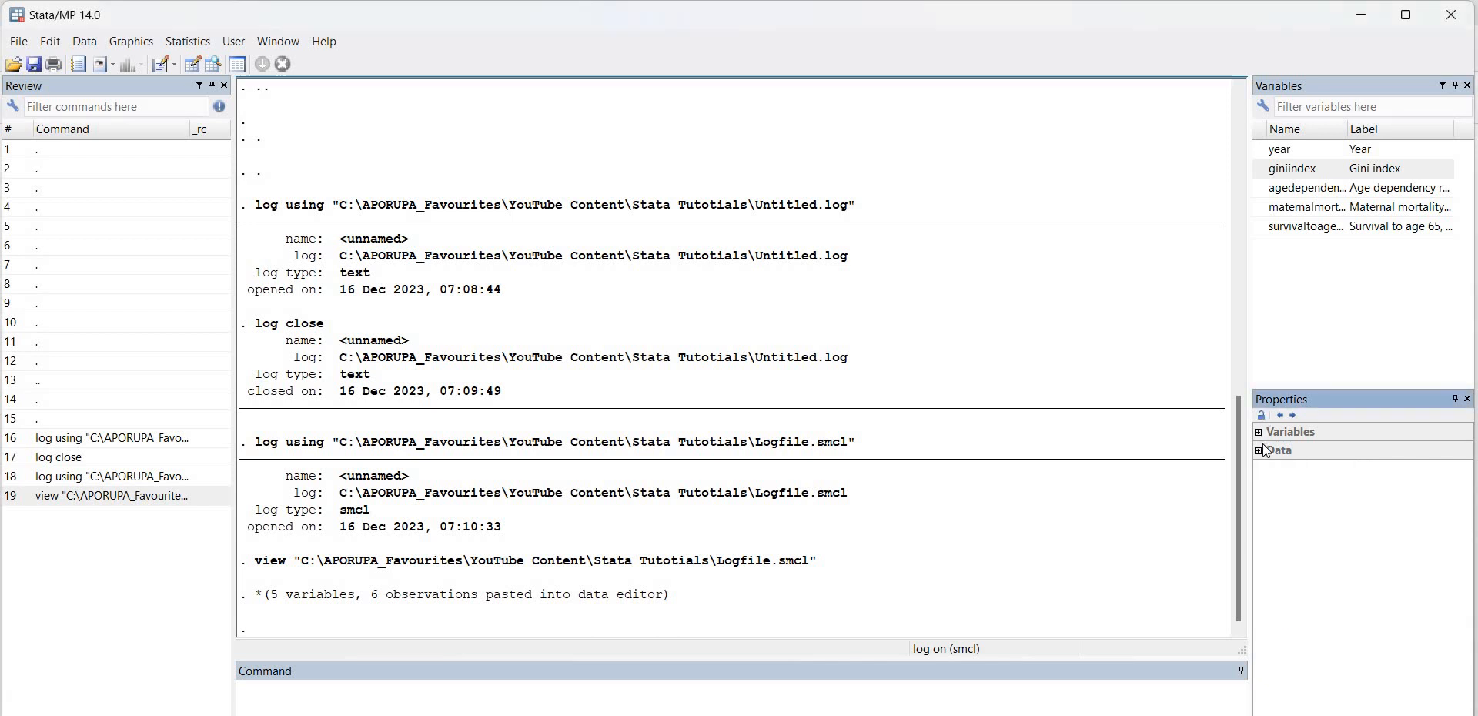
left_click(1260, 432)
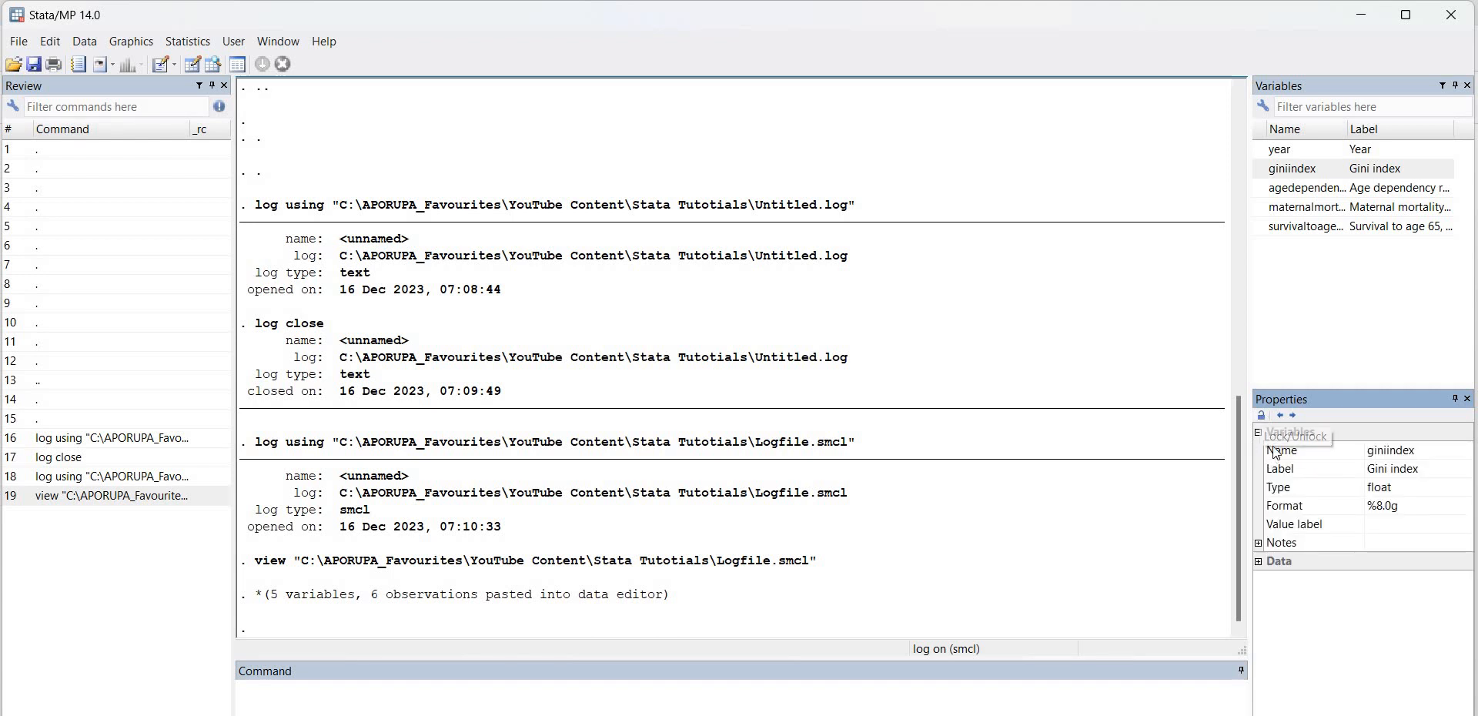
- Try to rename the giniindex variable to "Gini In" in its properties
left_click(1407, 472)
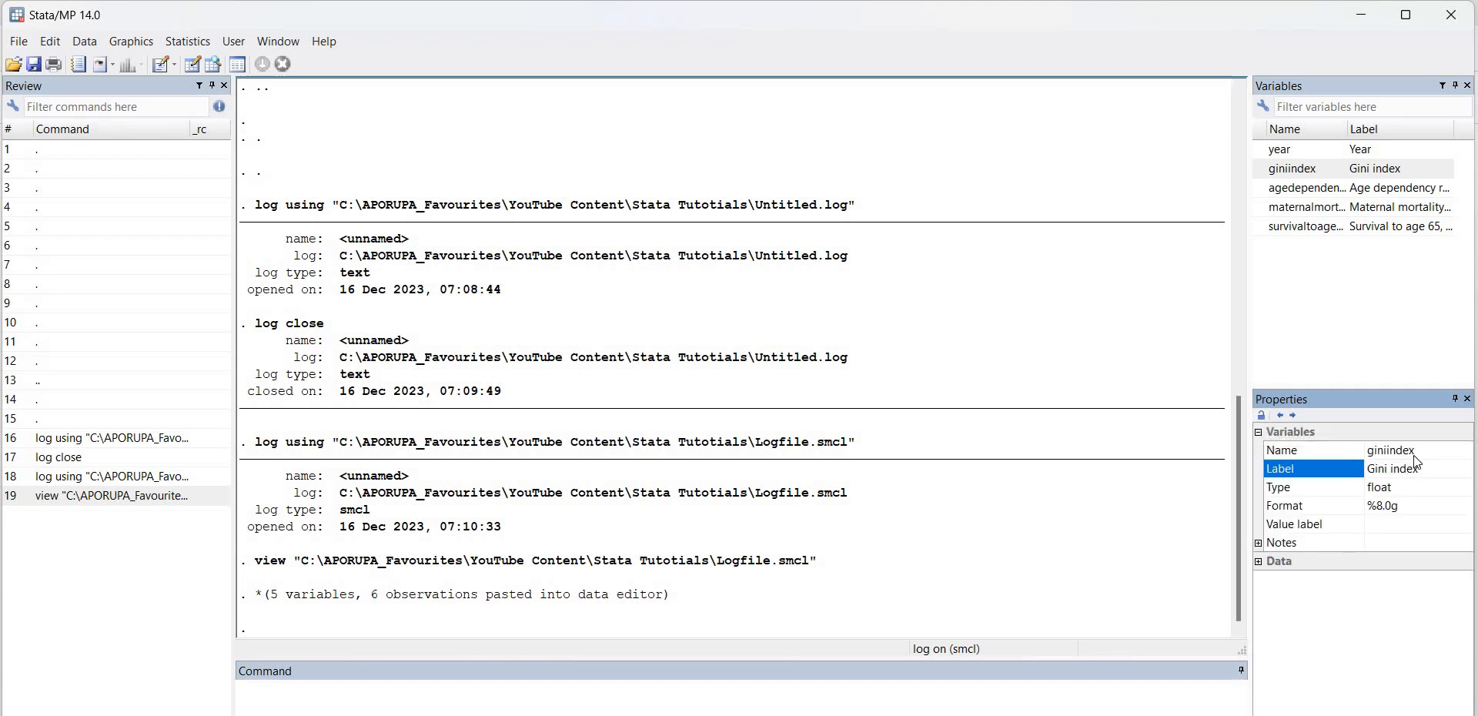
left_click(1417, 454)
left_click(1416, 453)
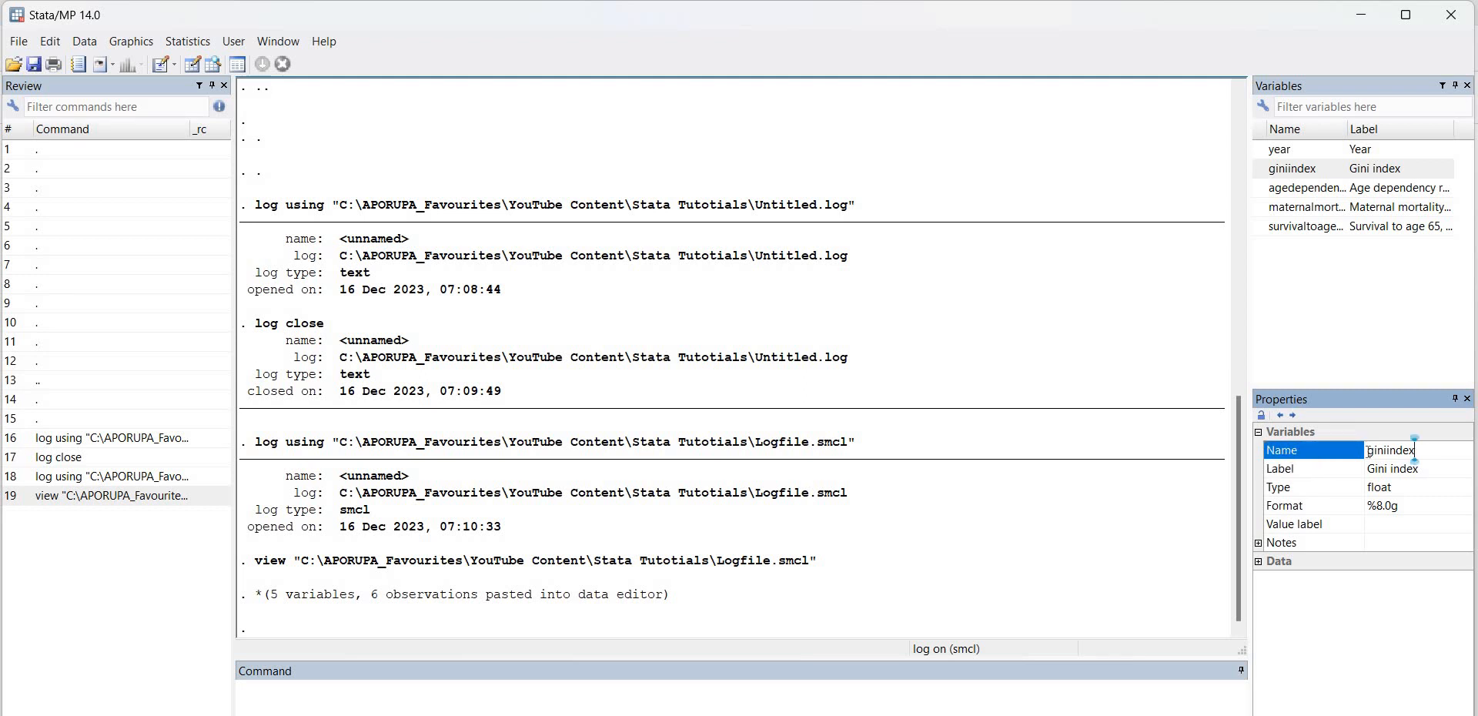
key("BackSpace")
key("BackSpace")
key("BackSpace")
key("BackSpace")
key("BackSpace")
key("BackSpace")
key("BackSpace")
key("BackSpace")
key("BackSpace")
type("Gini In")
key("Return")
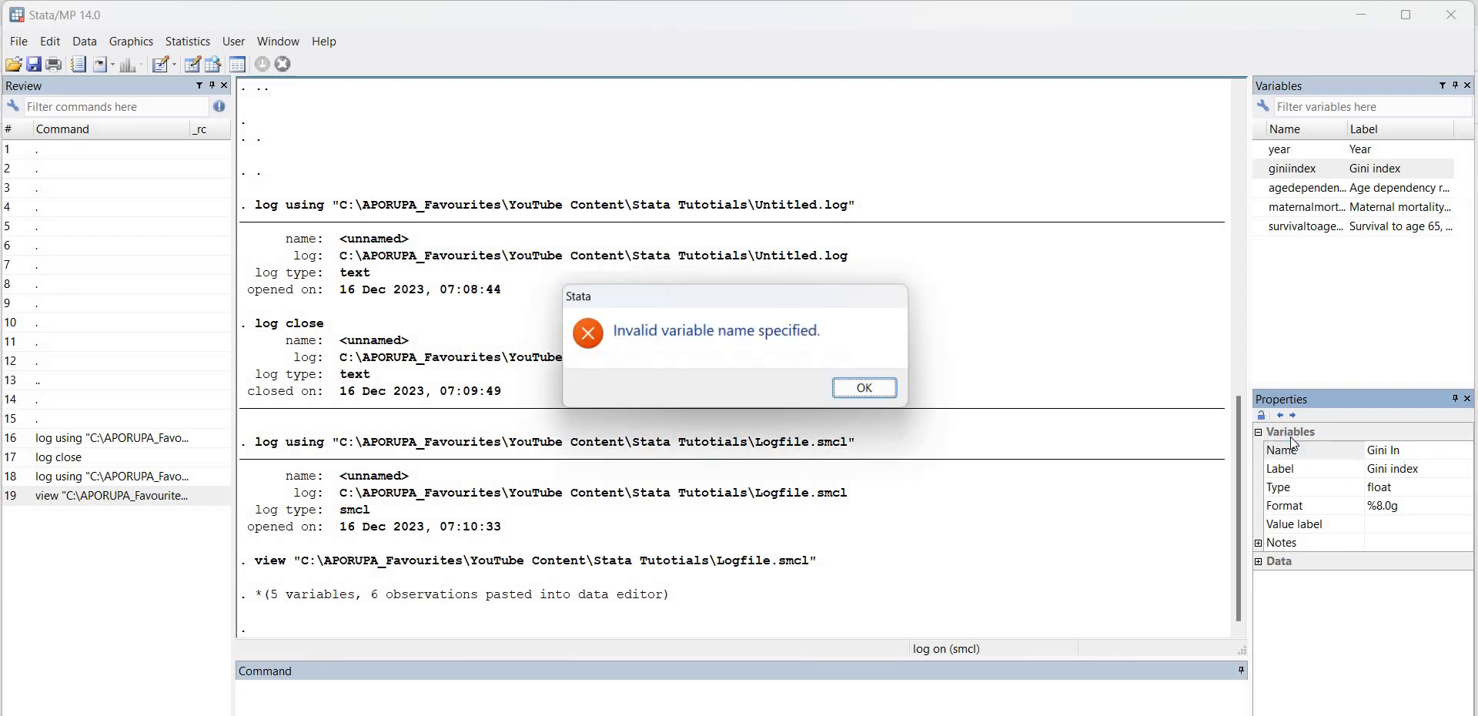
left_click(859, 391)
- Rename the giniindex variable to GiniIn, without a space, in its properties
left_click(1431, 450)
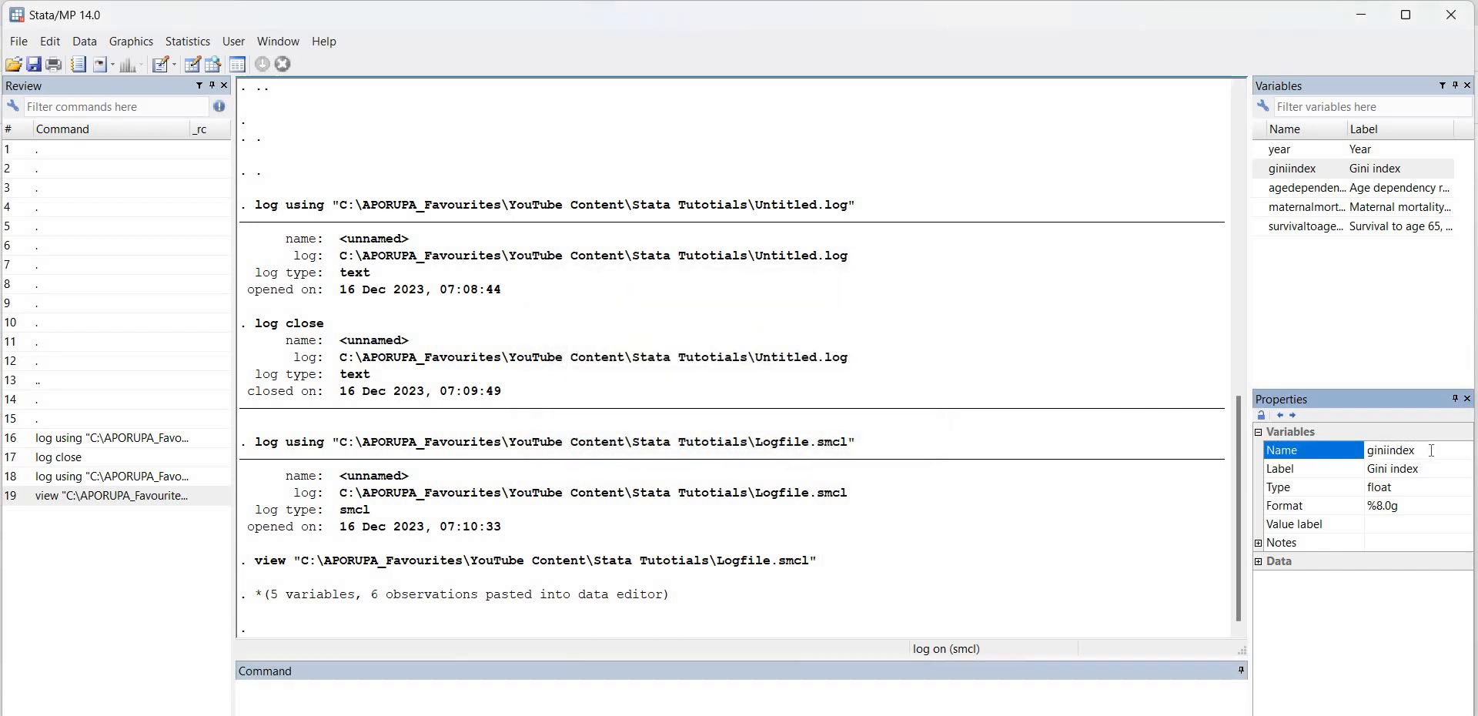
left_click(1431, 451)
key("BackSpace")
key("BackSpace")
key("BackSpace")
key("BackSpace")
key("BackSpace")
key("BackSpace")
key("BackSpace")
key("BackSpace")
key("BackSpace")
type("Gini")
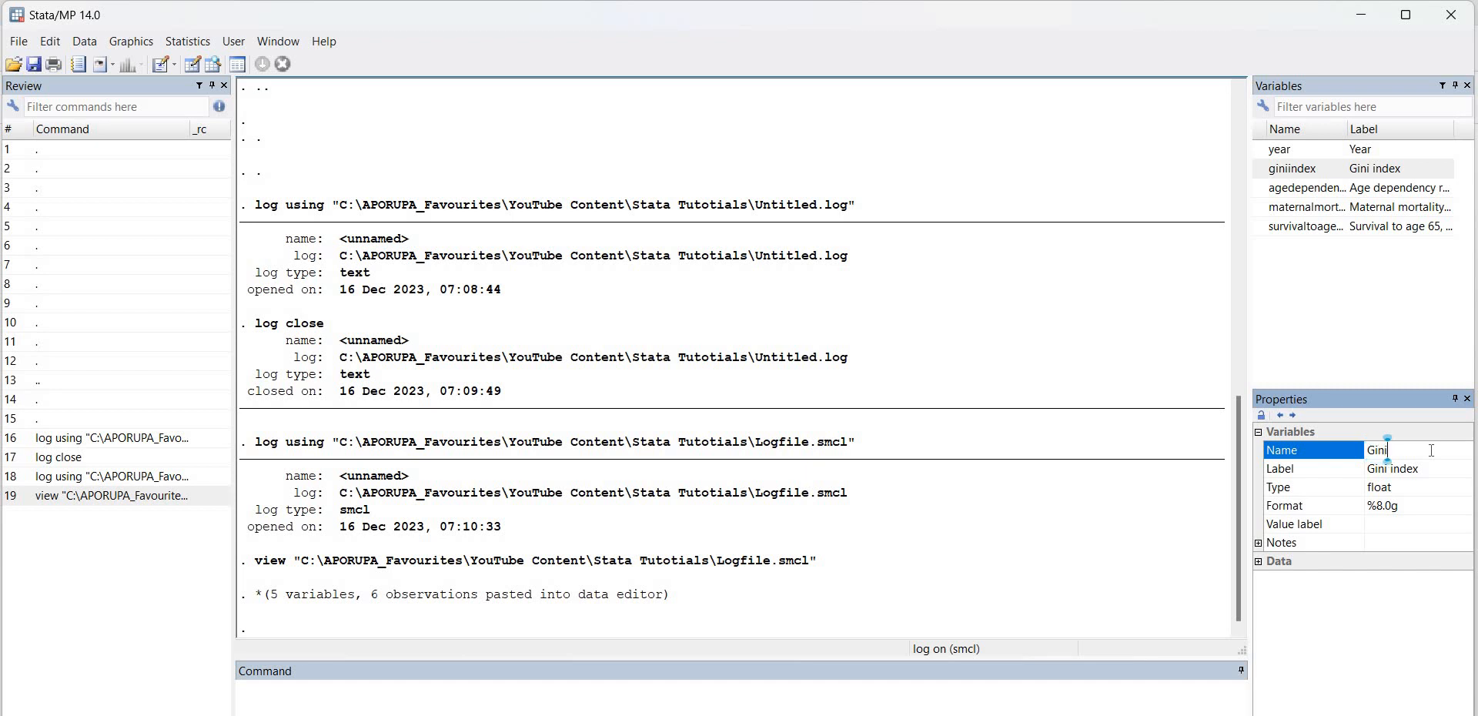
type("In")
key("Return")
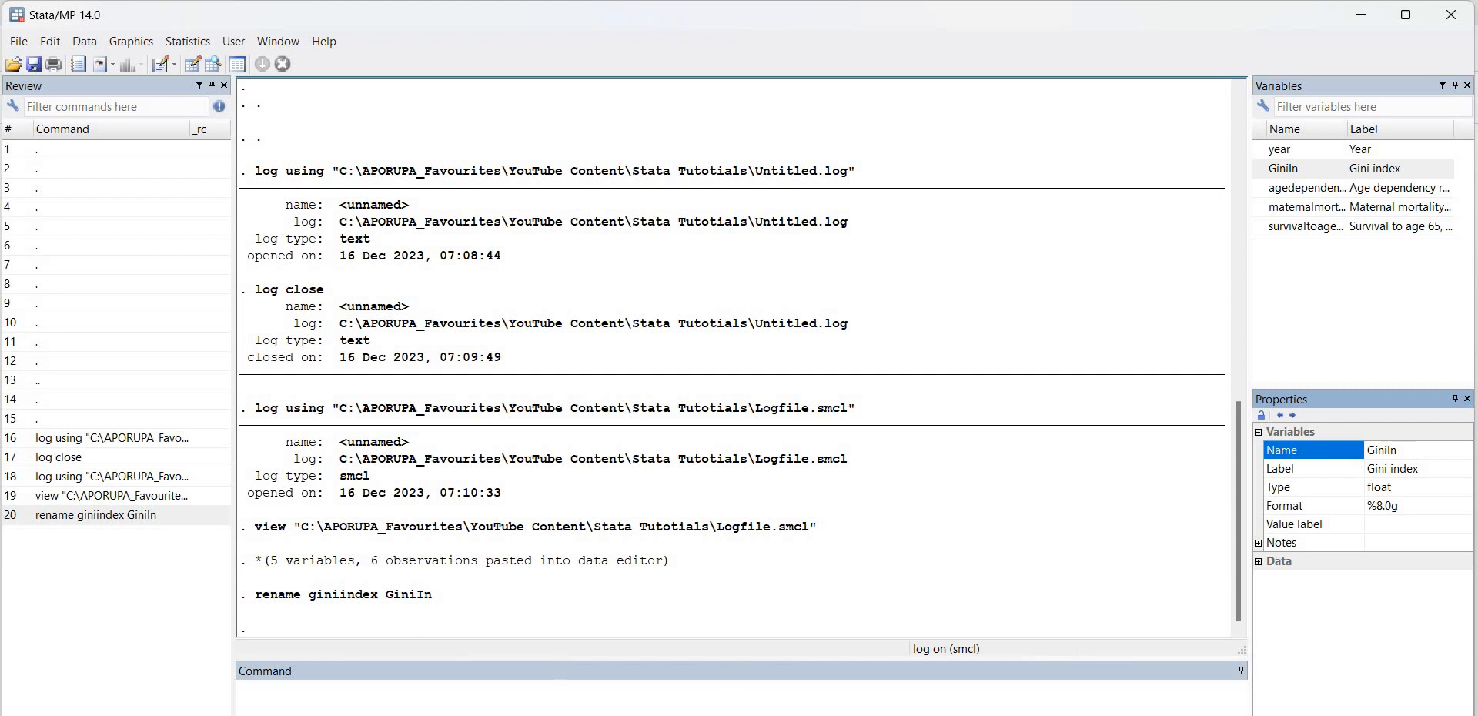
- Run the command "rename GiniIn Gini" to shorten the Gini index variable's name
left_click_drag(963, 715, 962, 695)
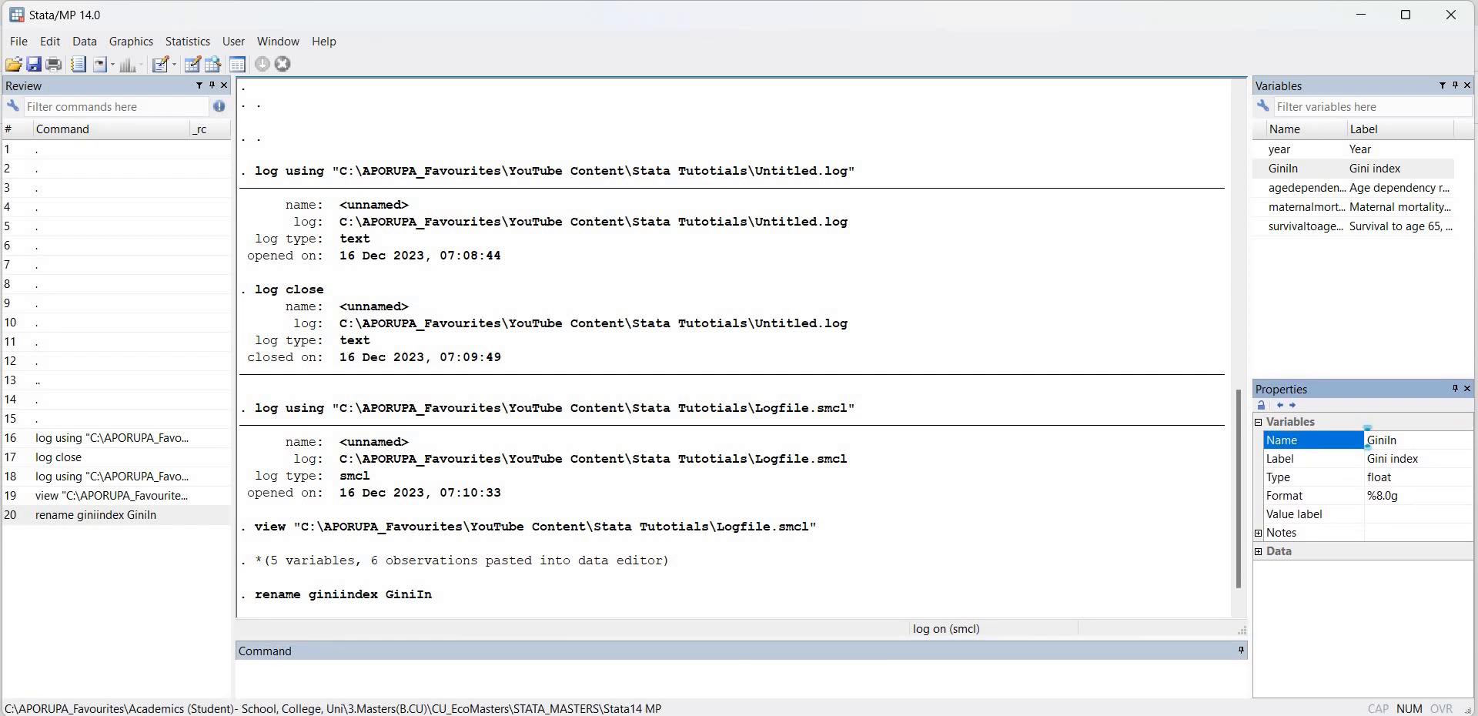
left_click(414, 674)
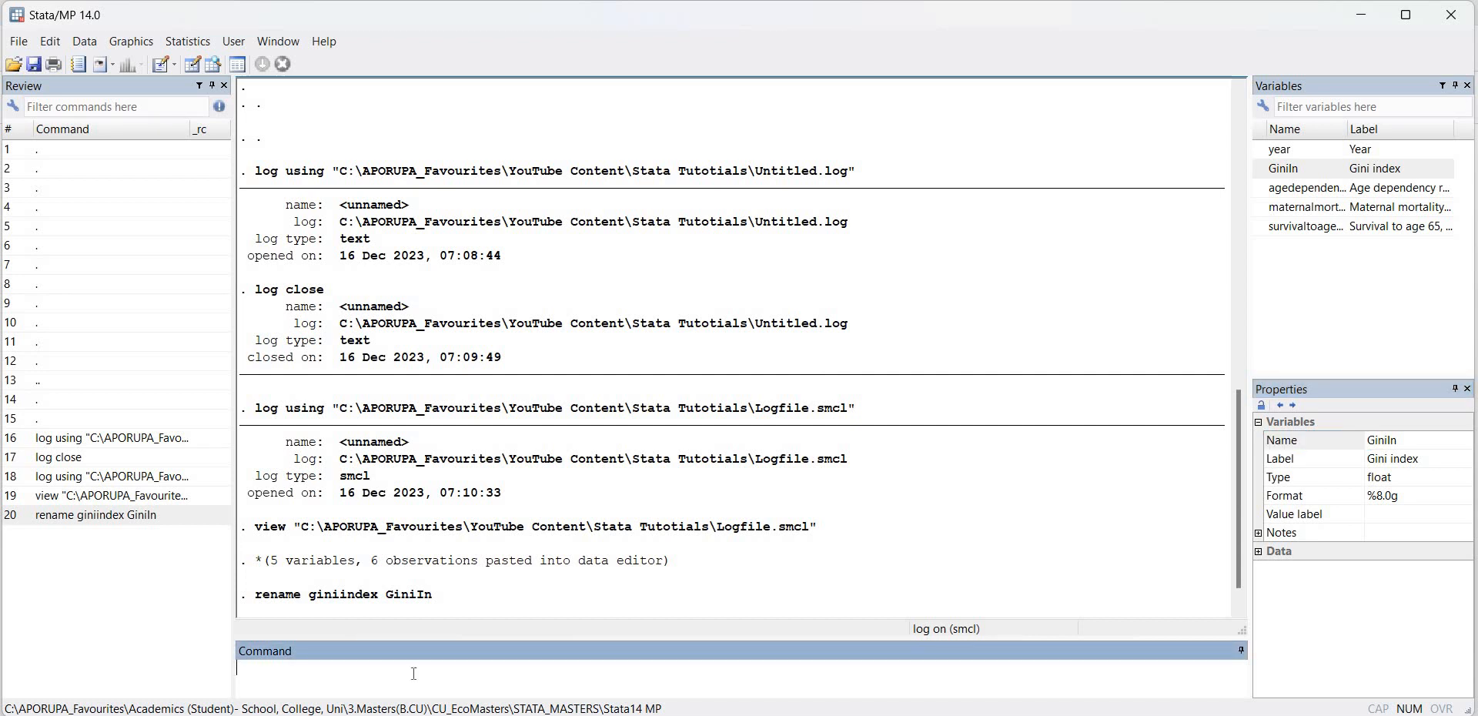
type("rename")
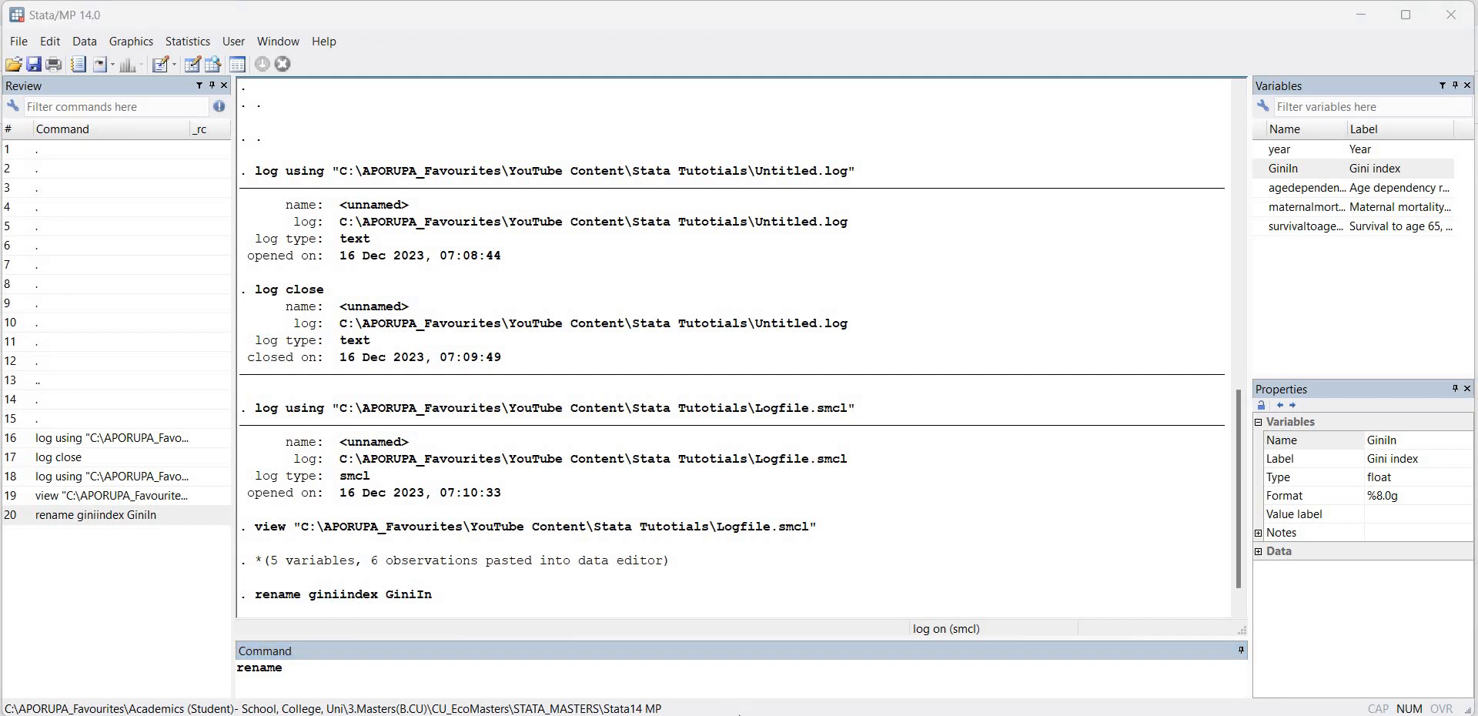
left_click(742, 711)
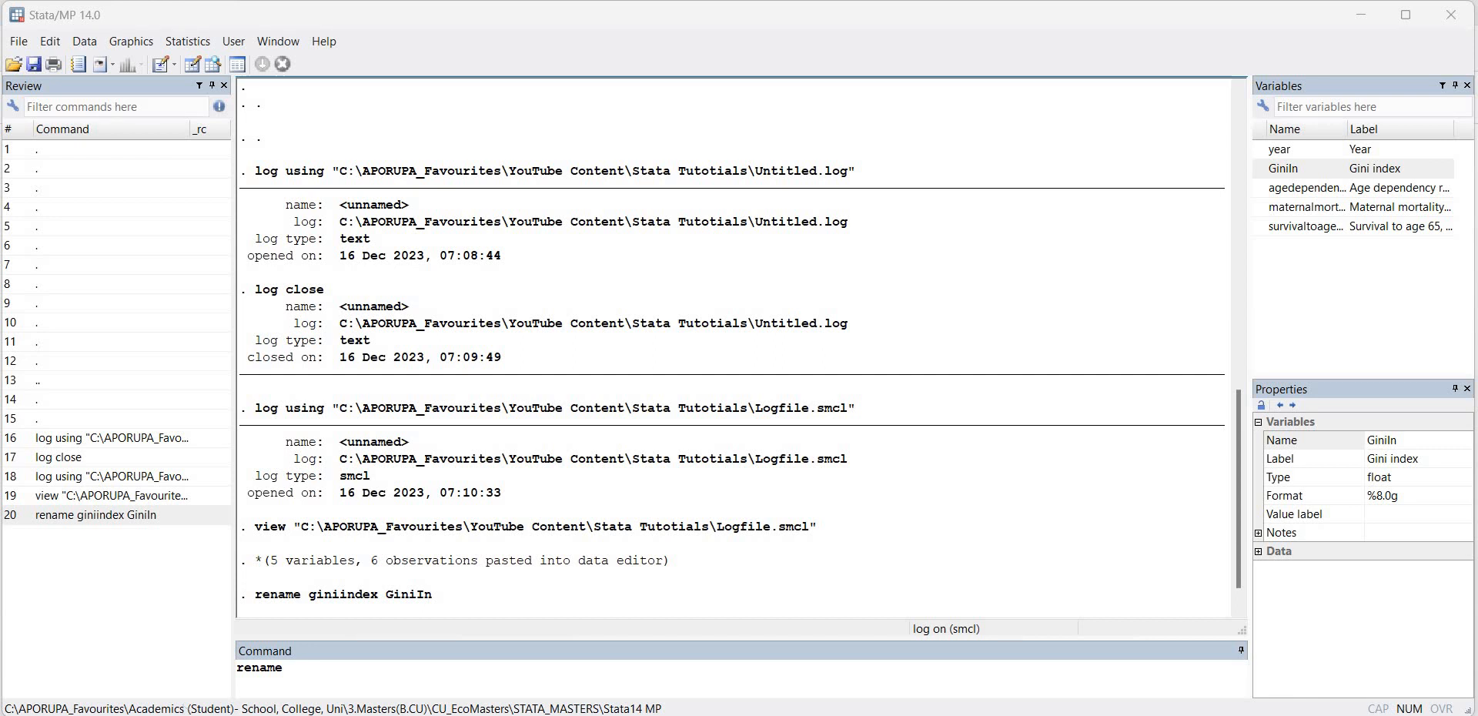
left_click(357, 687)
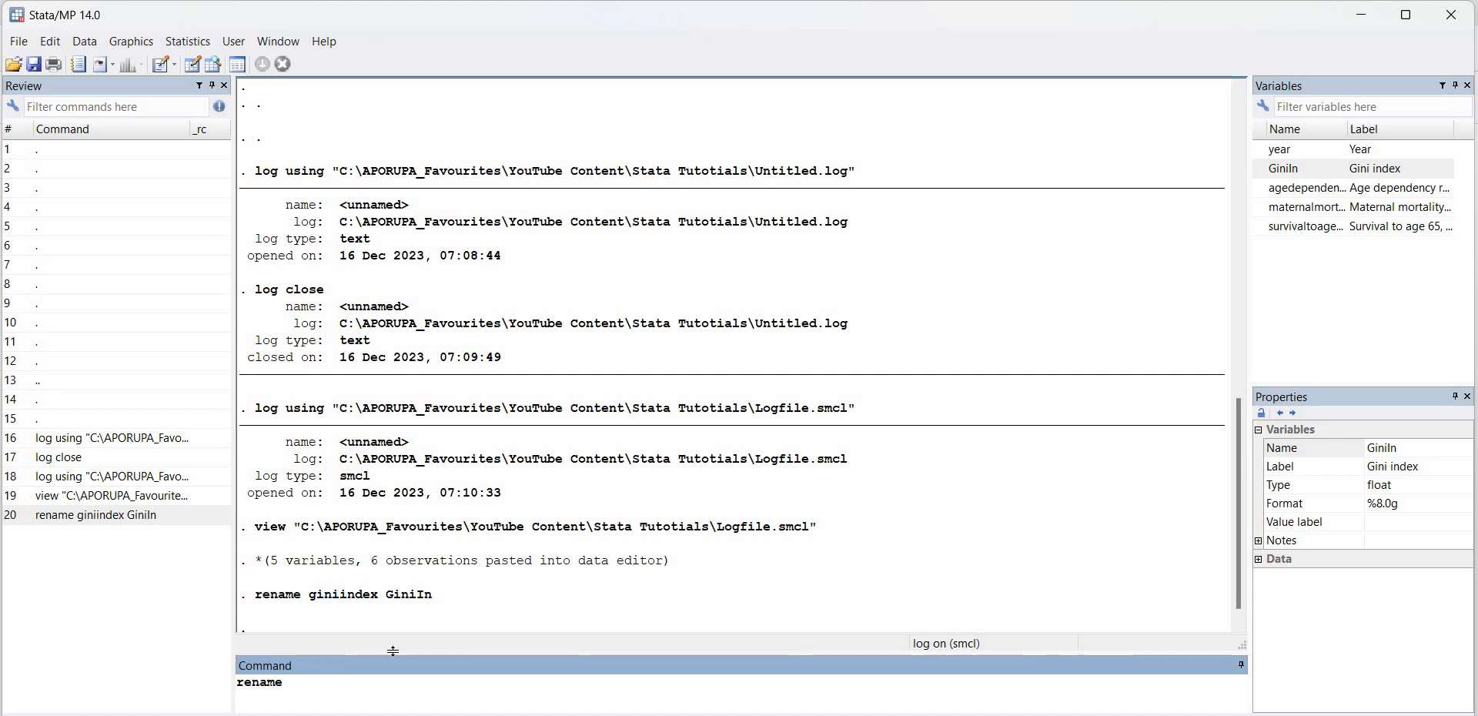
left_click(1263, 169)
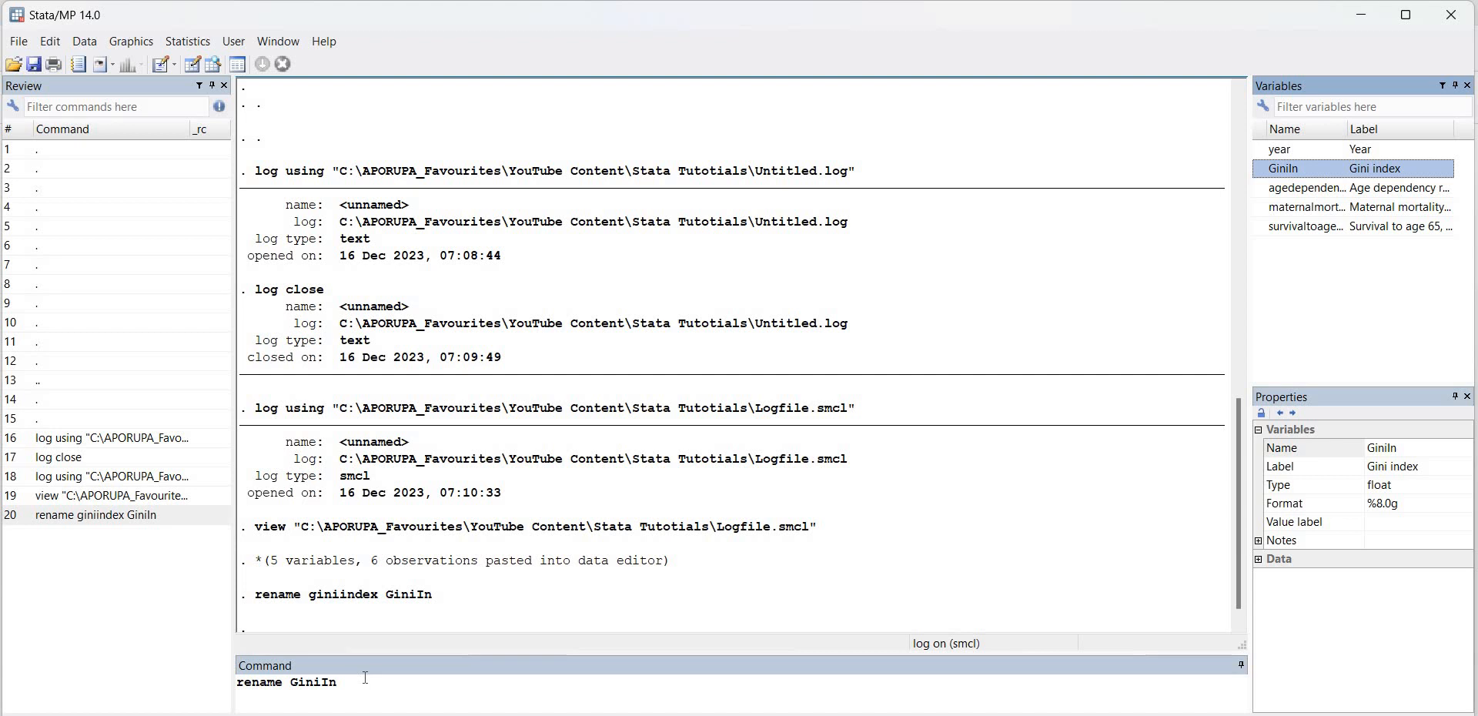
left_click(381, 680)
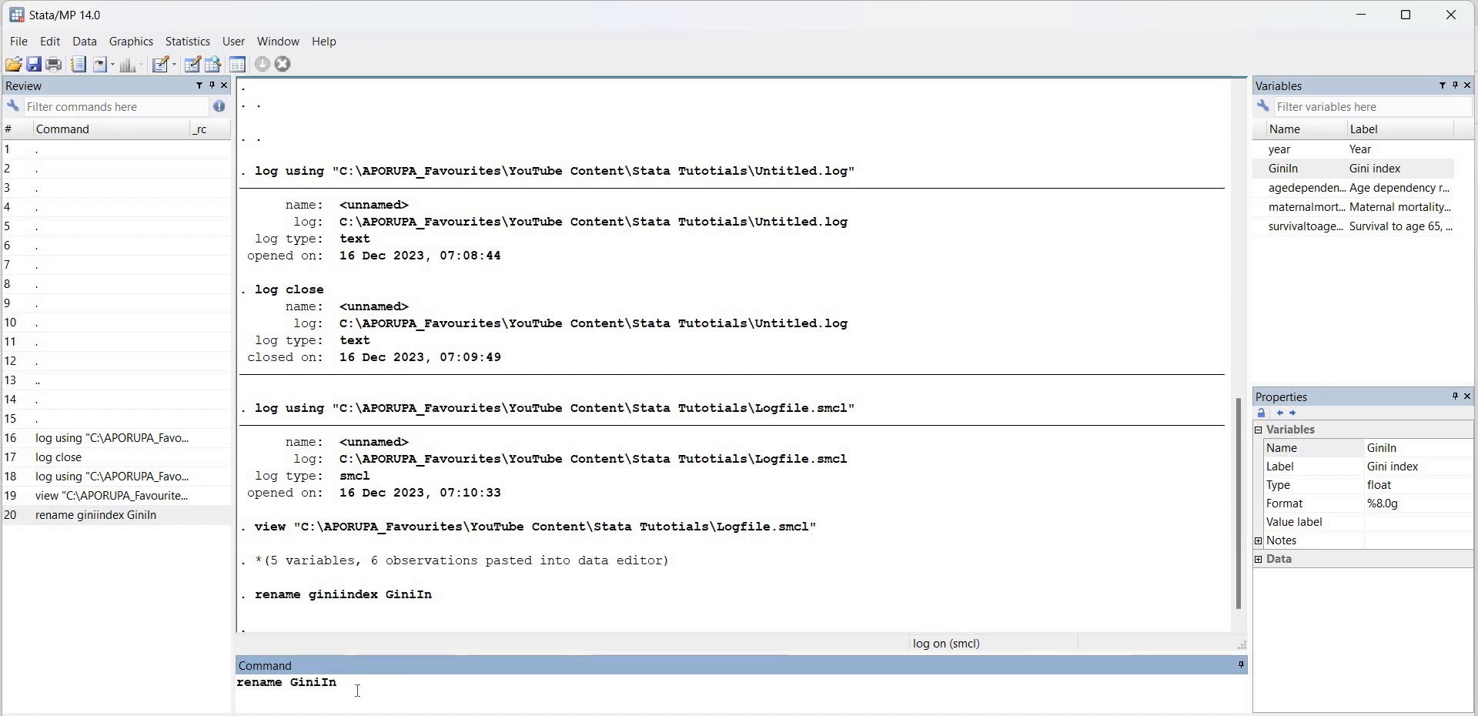
type("Gini")
key("Return")
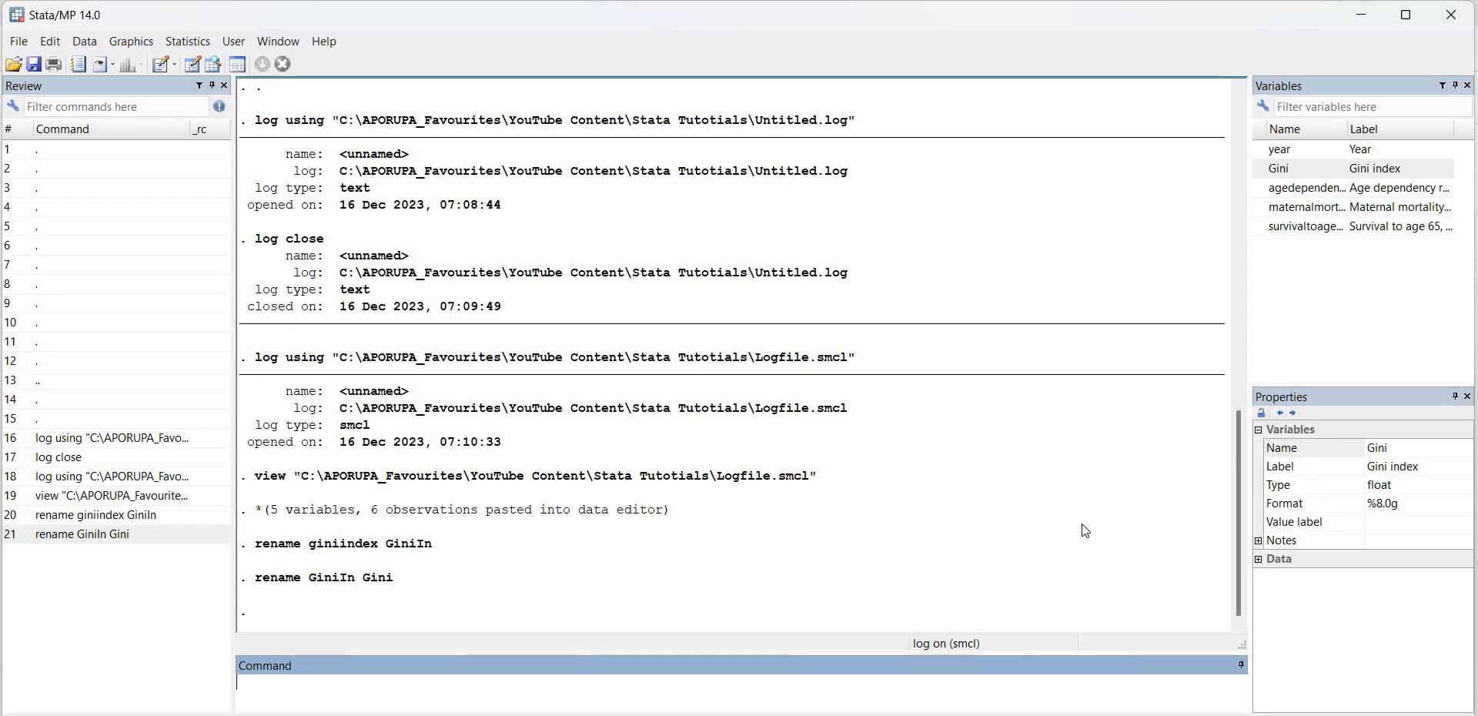
- Run a rename command that changes agedependencyratioofworkingagepo to Age_Dep
type("rename")
double_click(1269, 191)
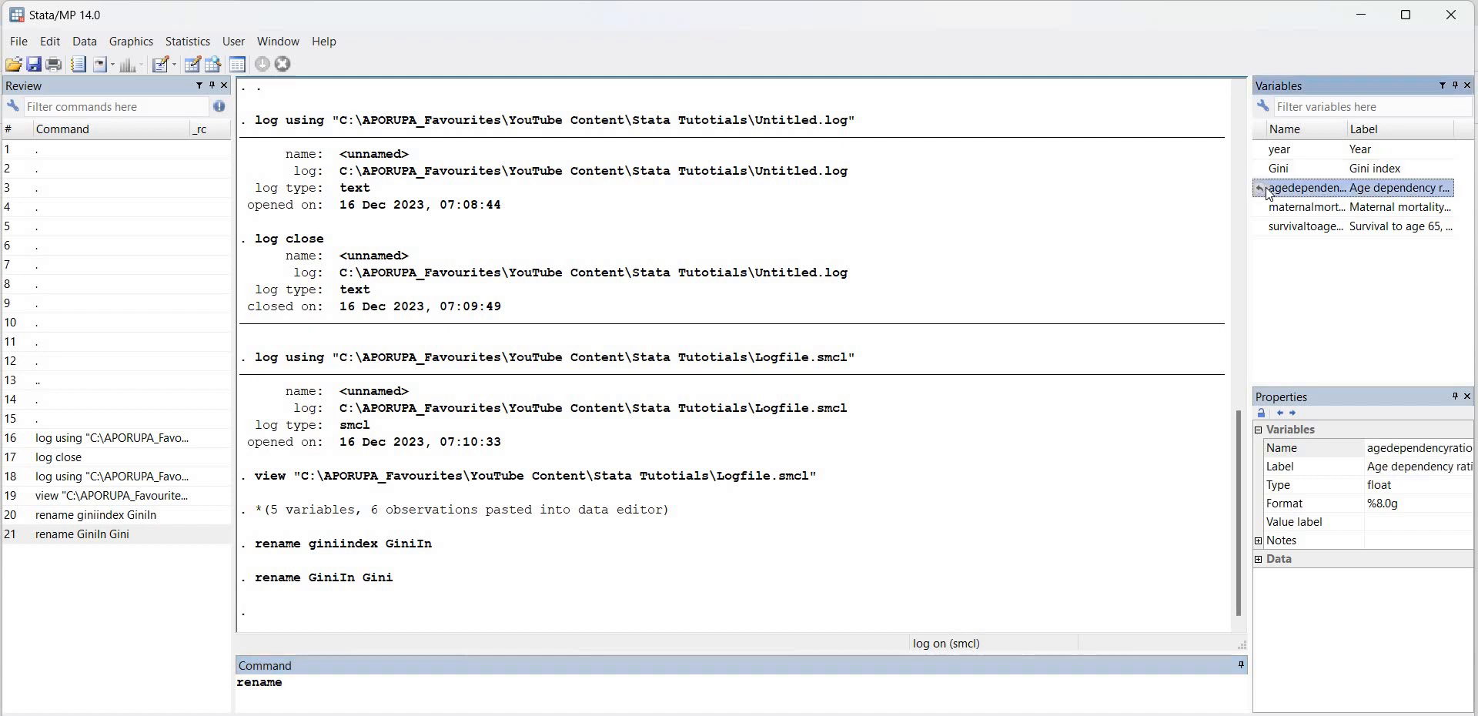
left_click(657, 686)
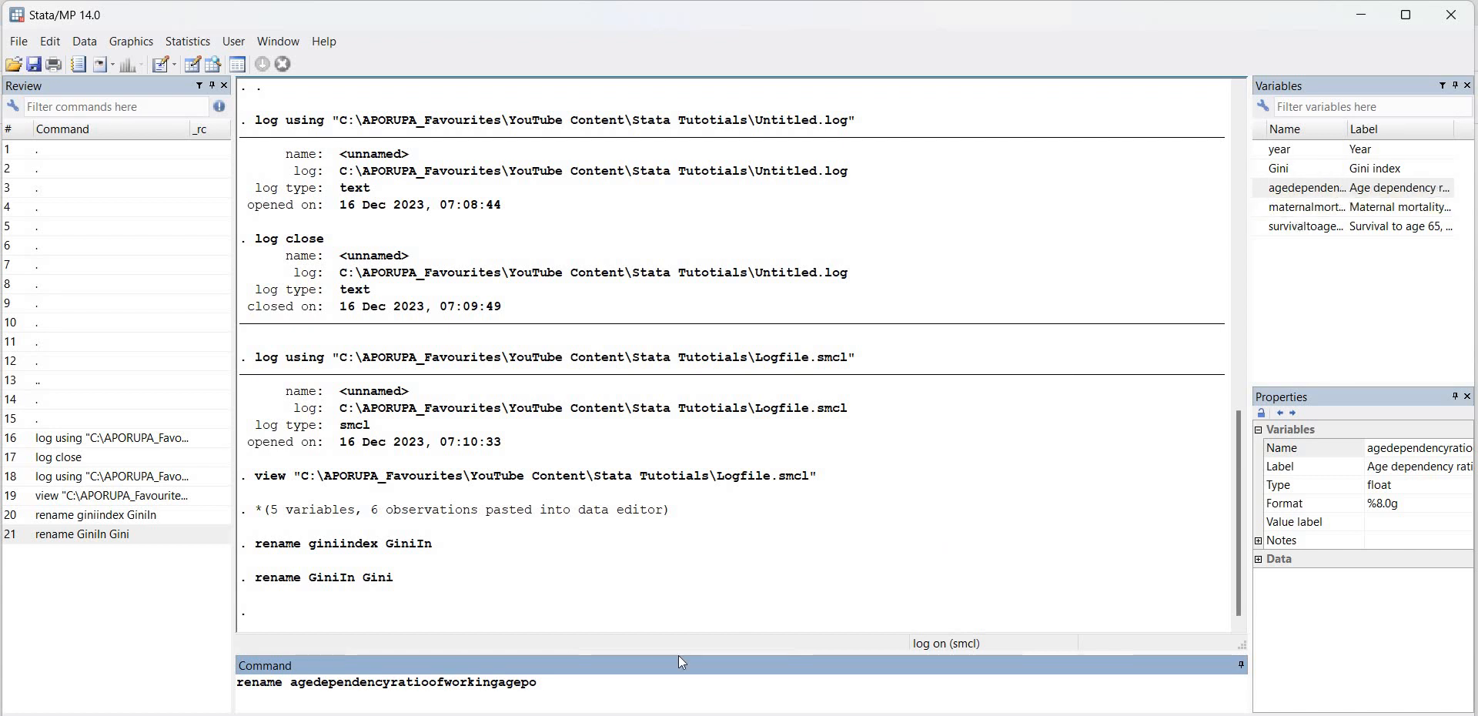
type("aG")
key("BackSpace")
key("BackSpace")
type("Agd")
key("BackSpace")
type("e_Dep")
key("Return")
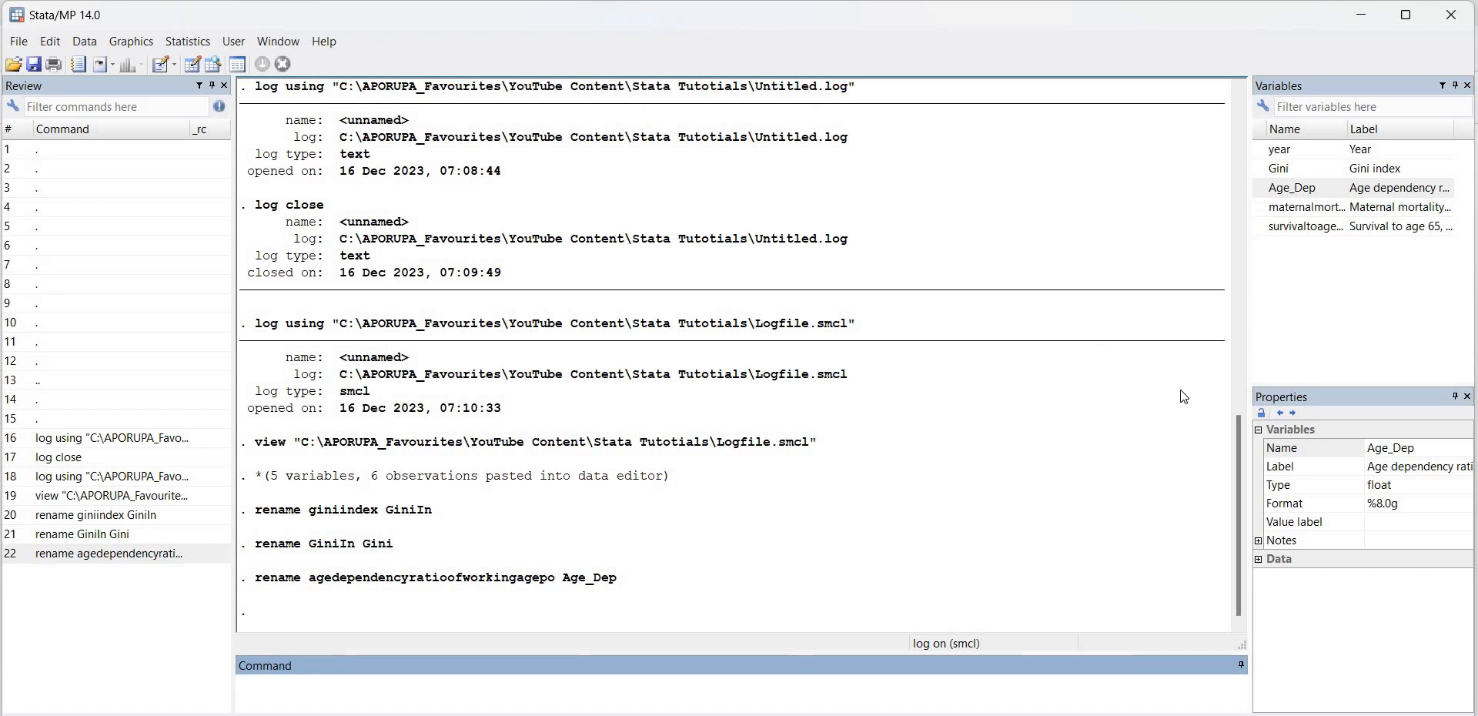
- Run a rename command that changes maternalmortalityratiomodeledest to MMR
type("rename")
double_click(1262, 208)
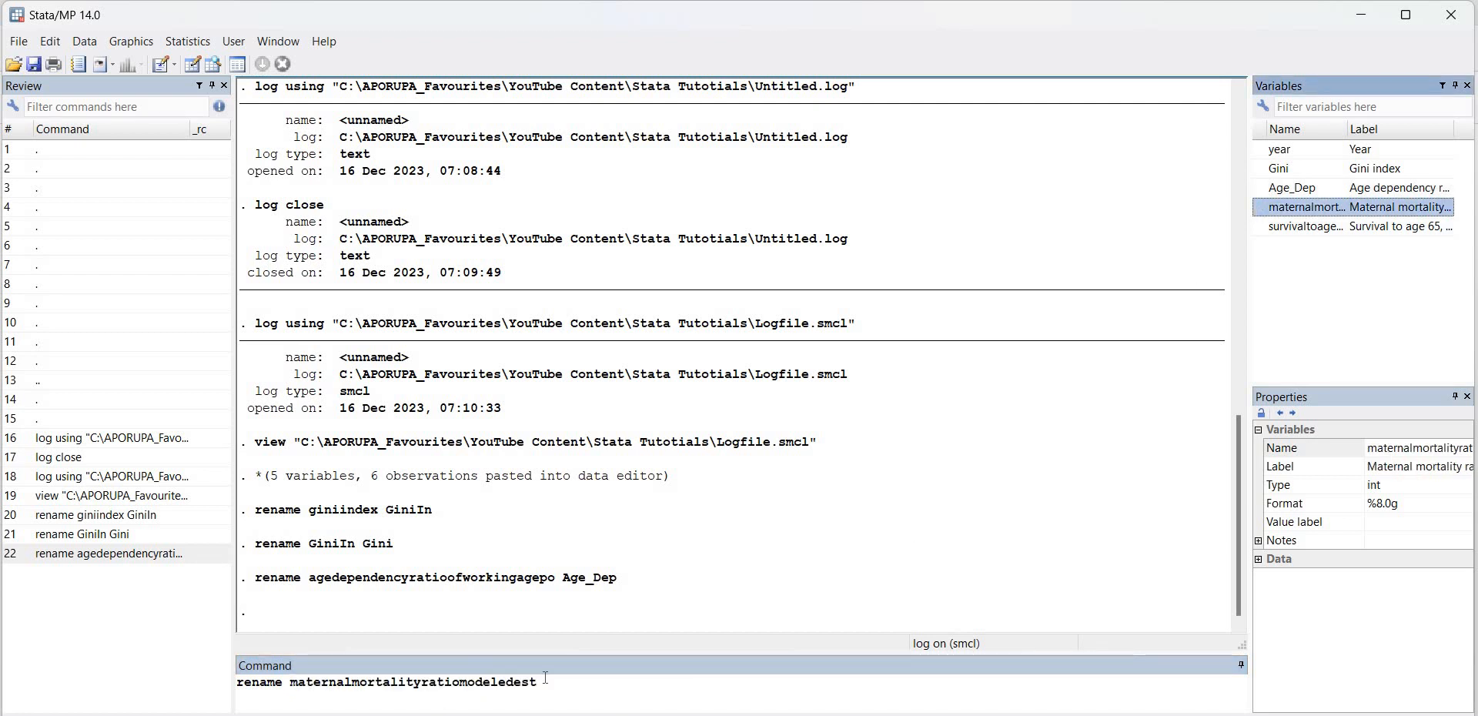
left_click(576, 689)
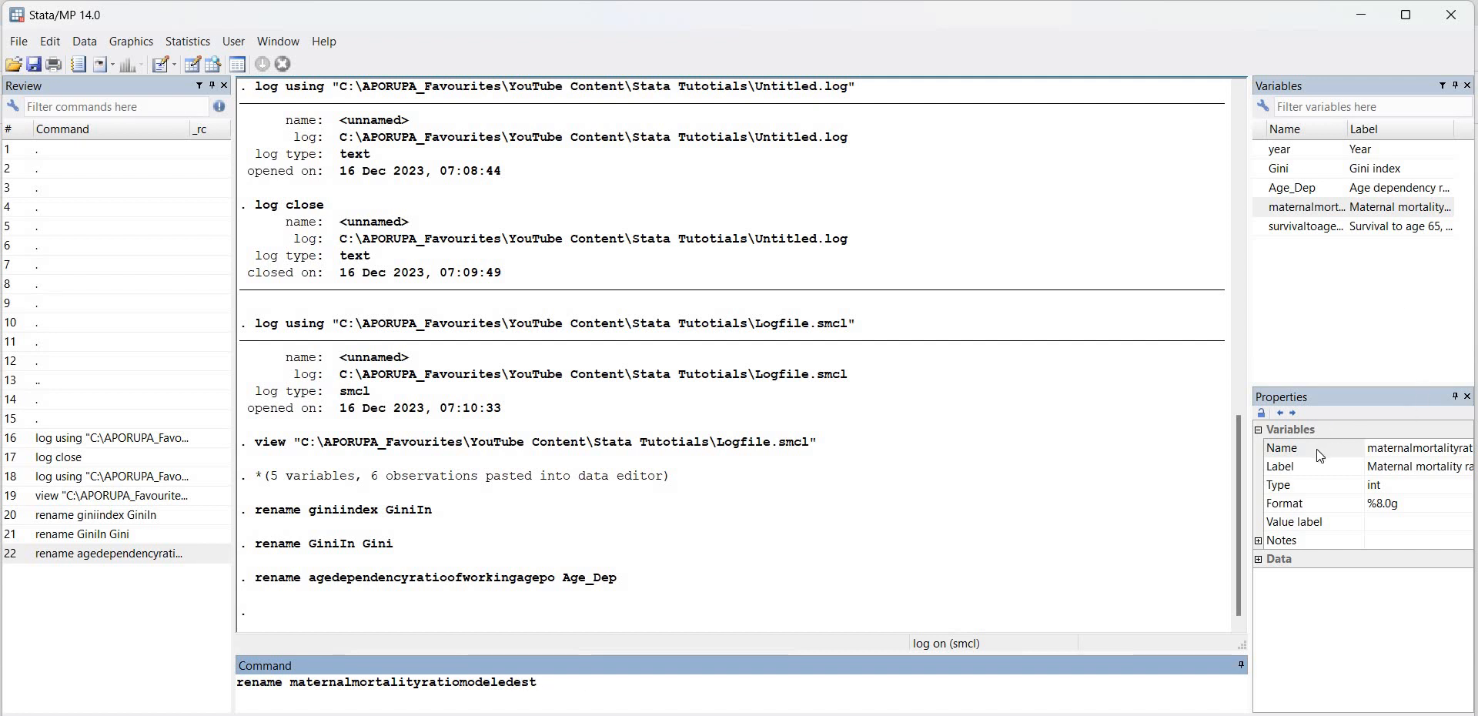
left_click(1400, 467)
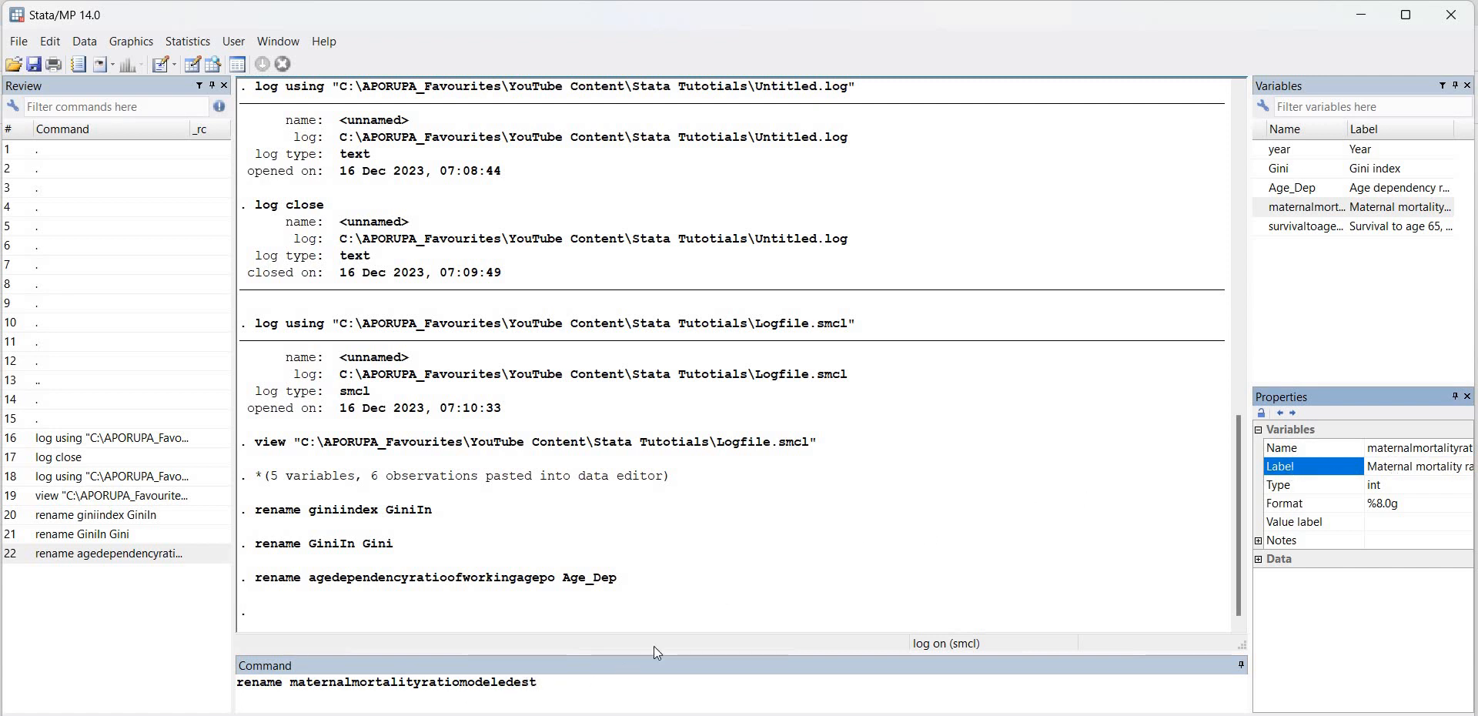
left_click(1378, 468)
left_click(569, 688)
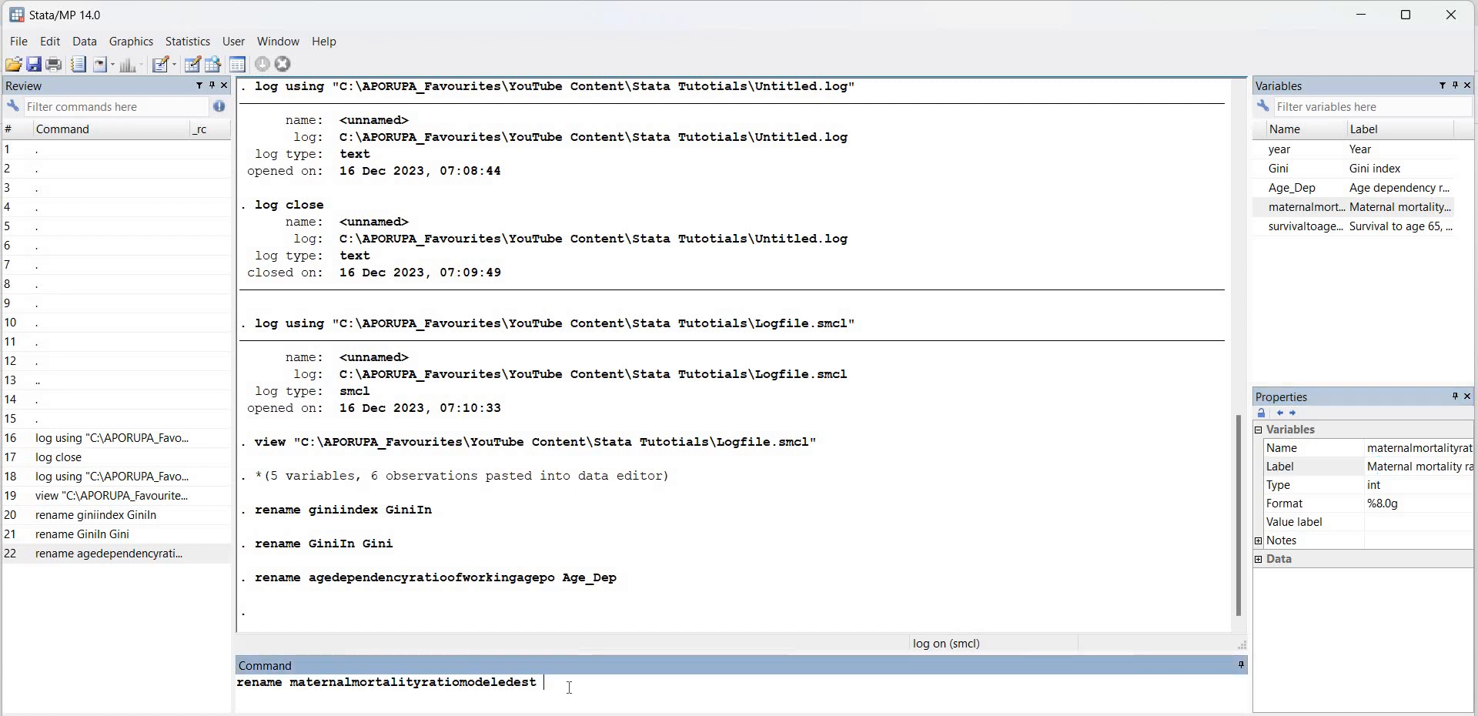
type("MMR")
key("Return")
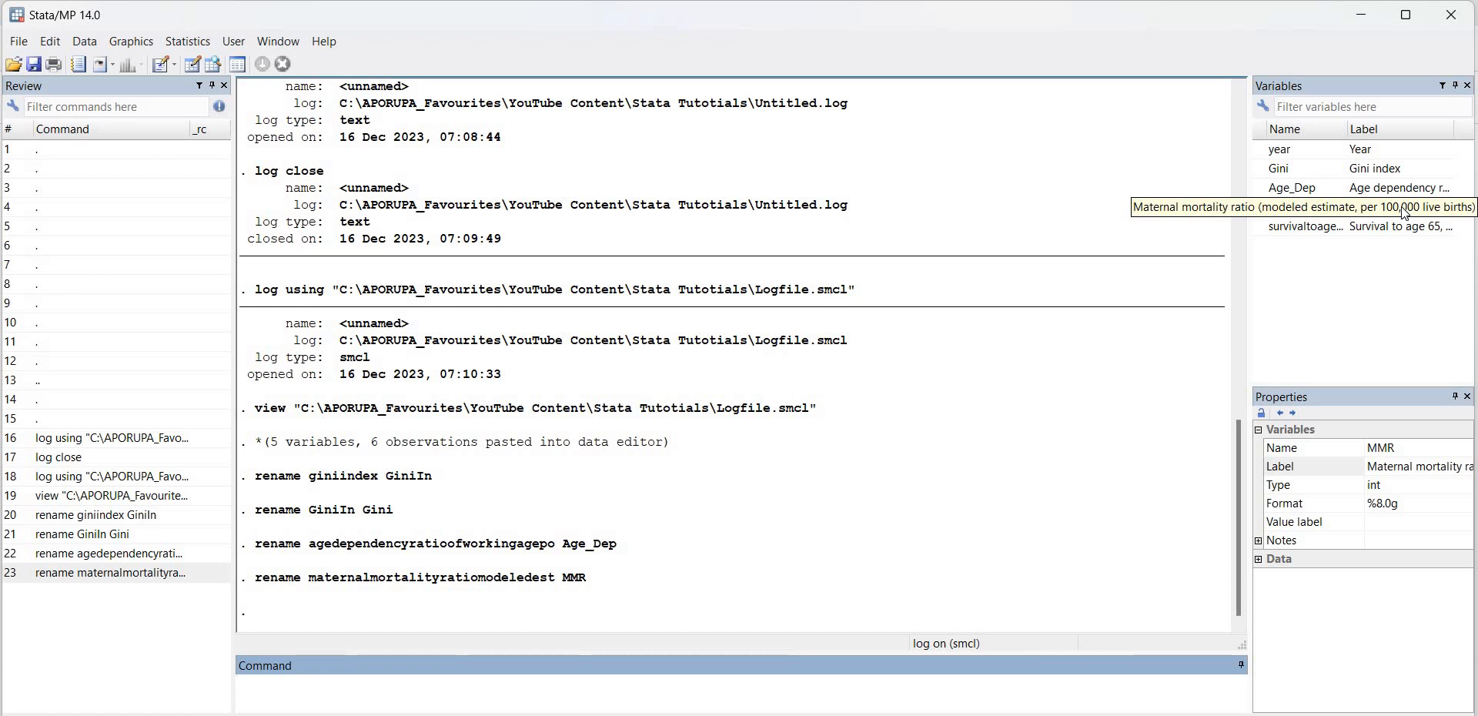
- Run a rename command that shortens survivaltoage65femaleofcohort to Surv
left_click(1318, 230)
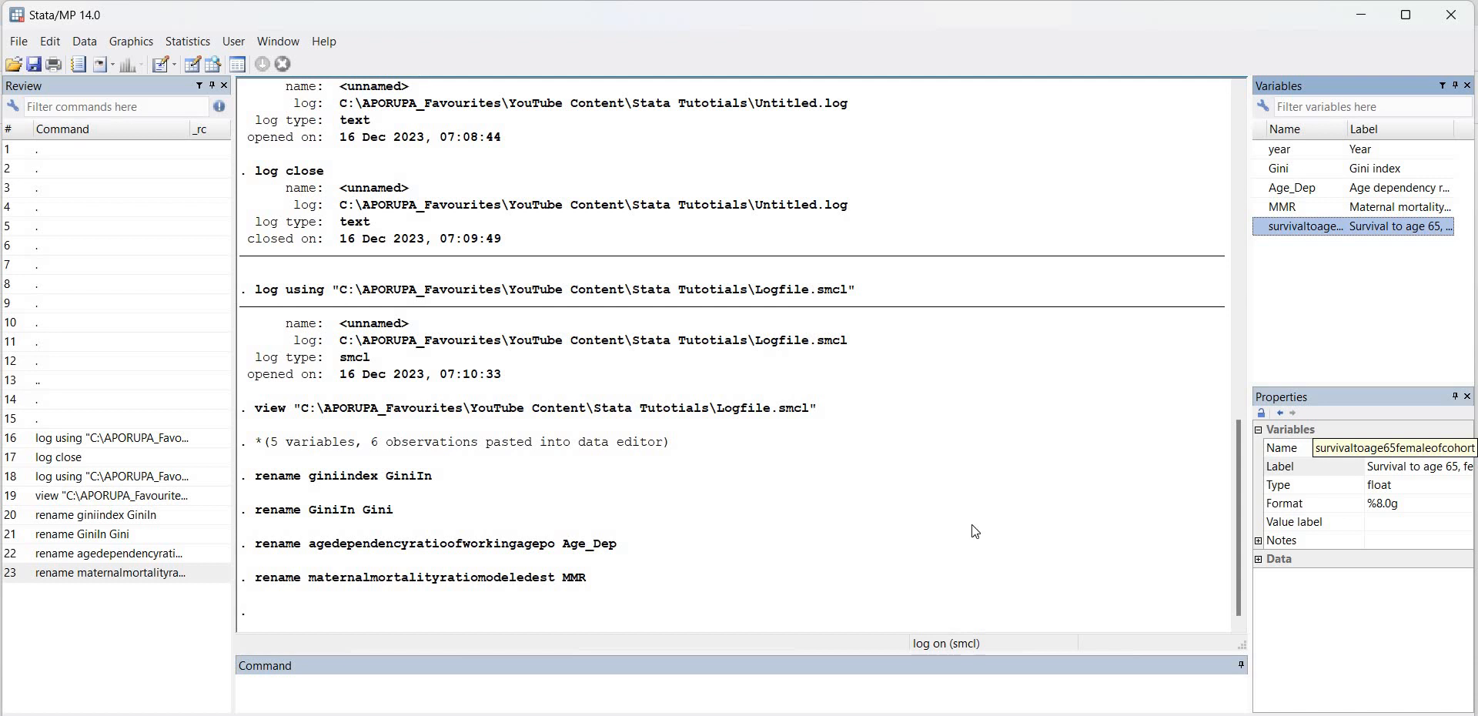
left_click(626, 695)
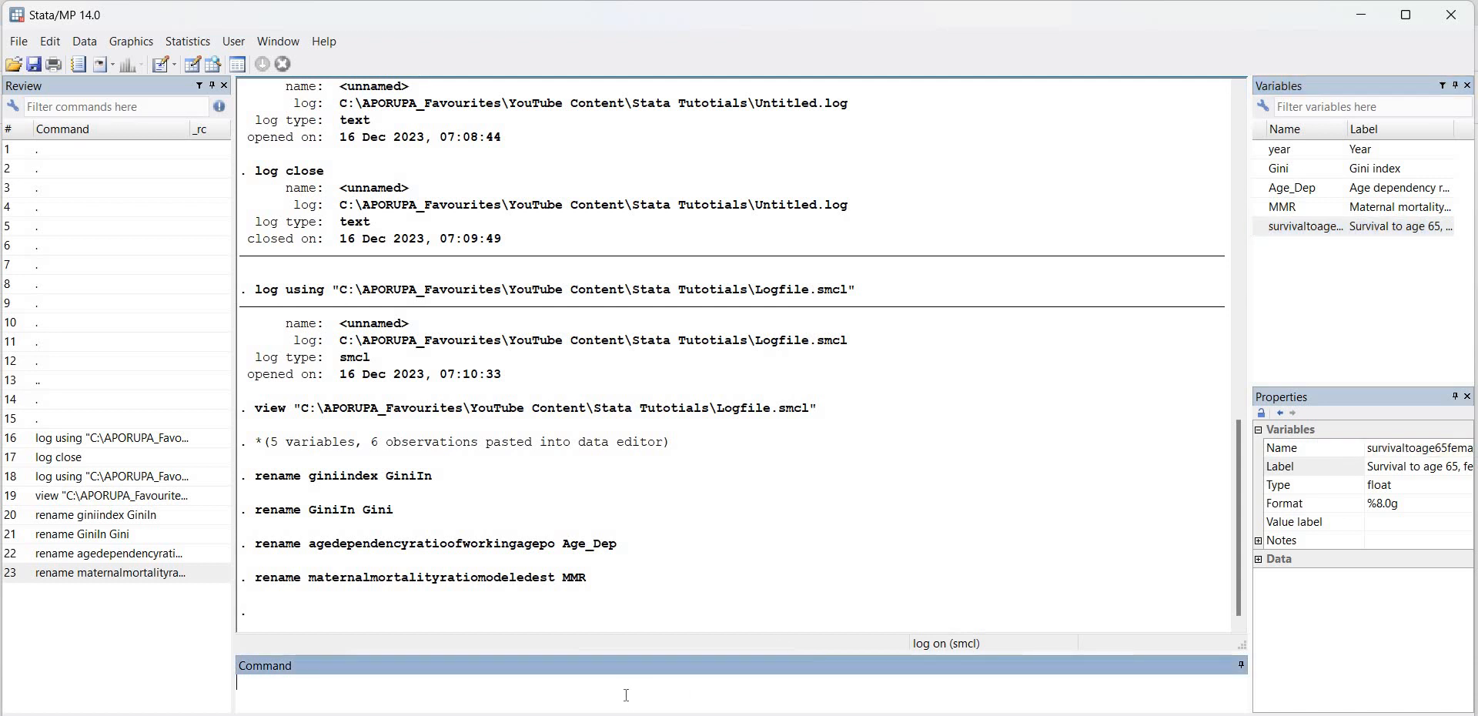
type("rename")
double_click(1256, 225)
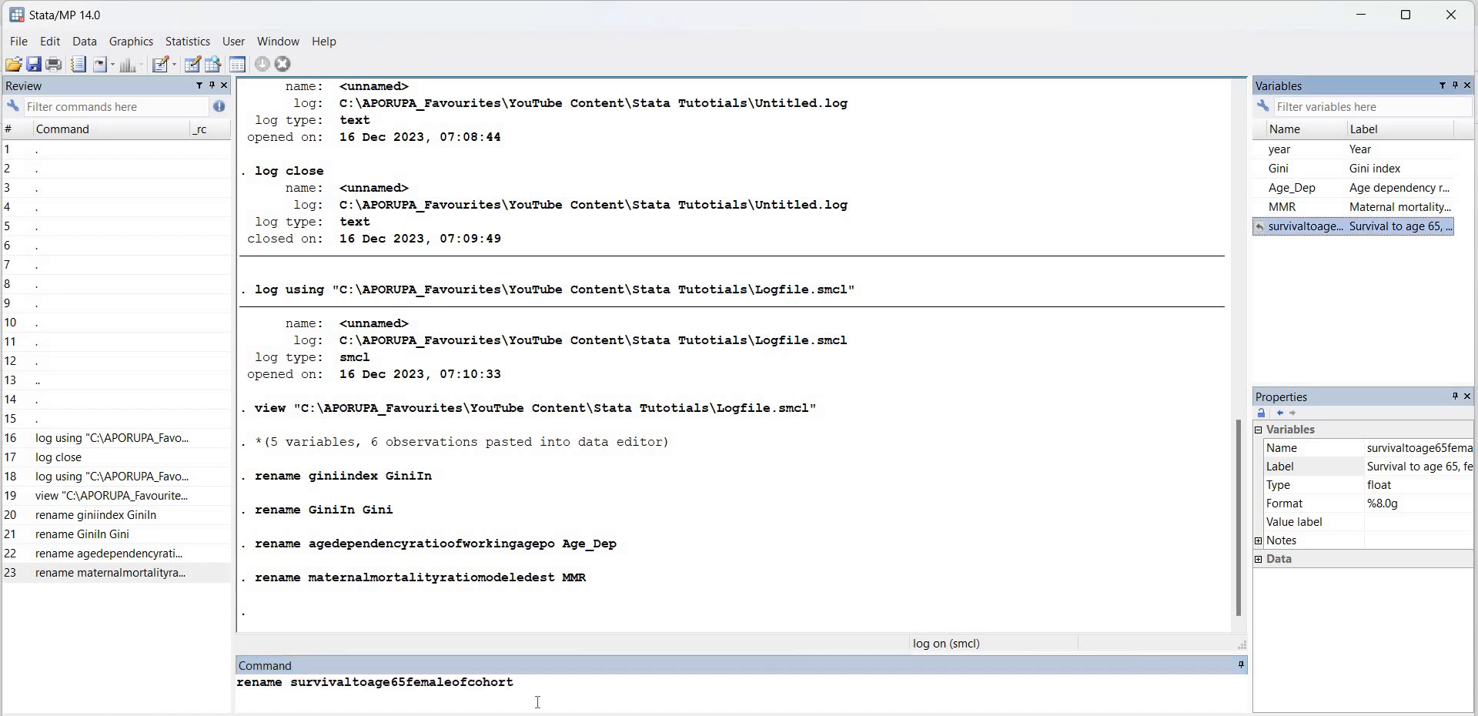
left_click(561, 689)
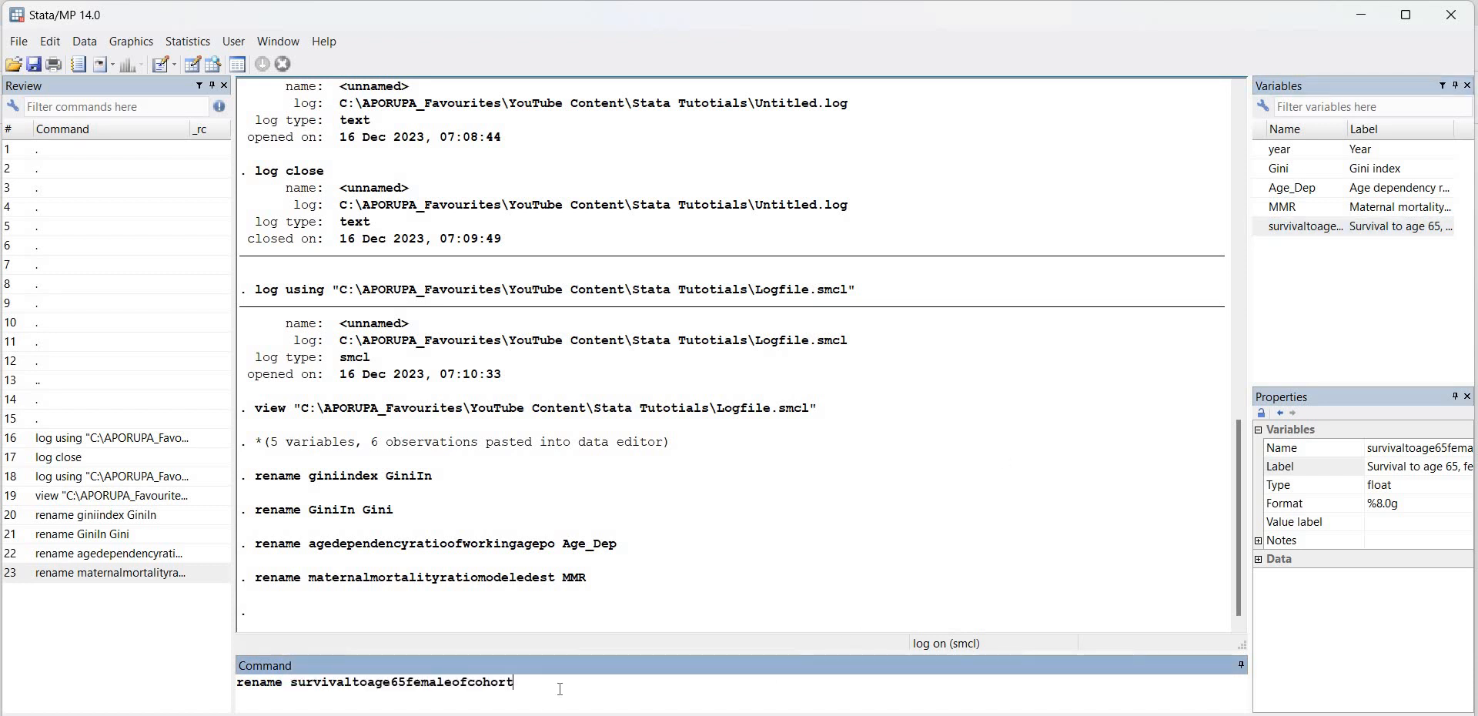
type("Surv")
key("Return")
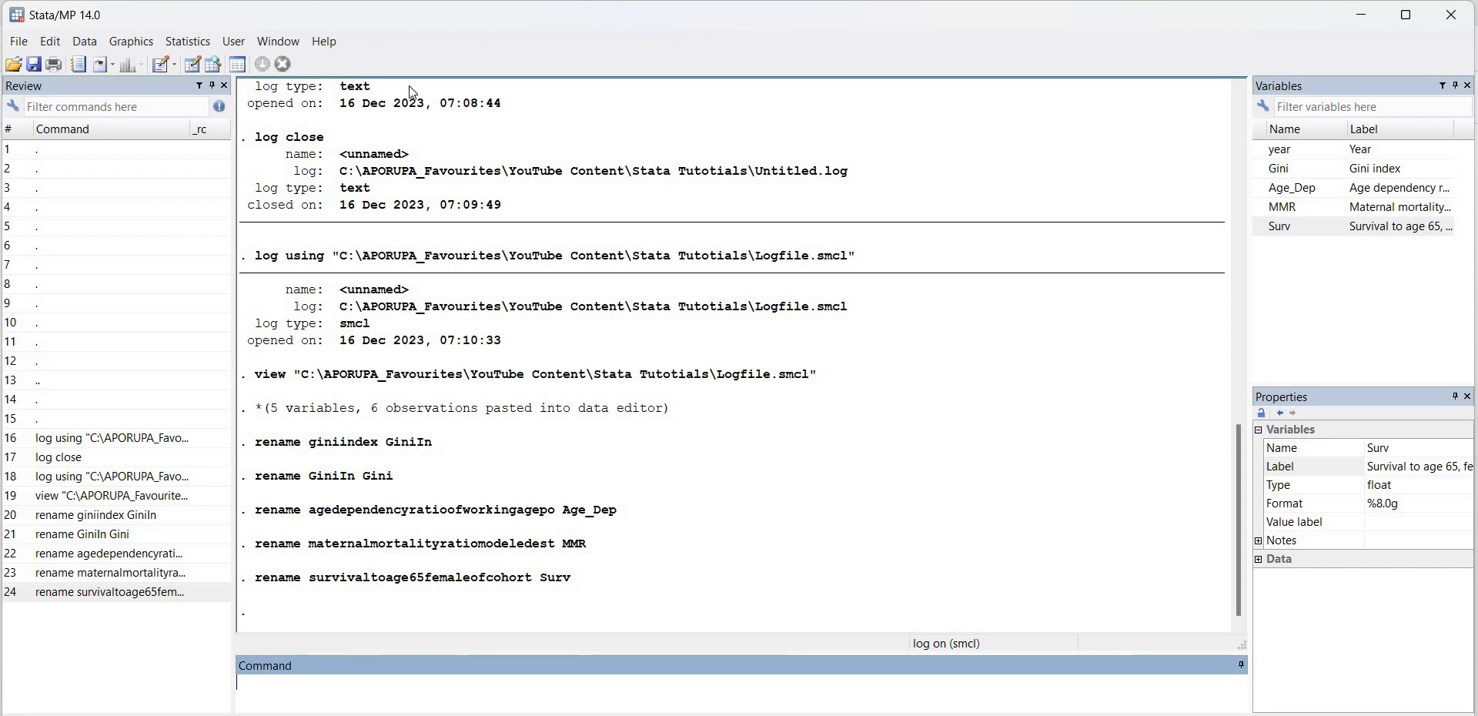
- Check the renamed variables in the data browser, close it, and look over the commands in the results
left_click(215, 68)
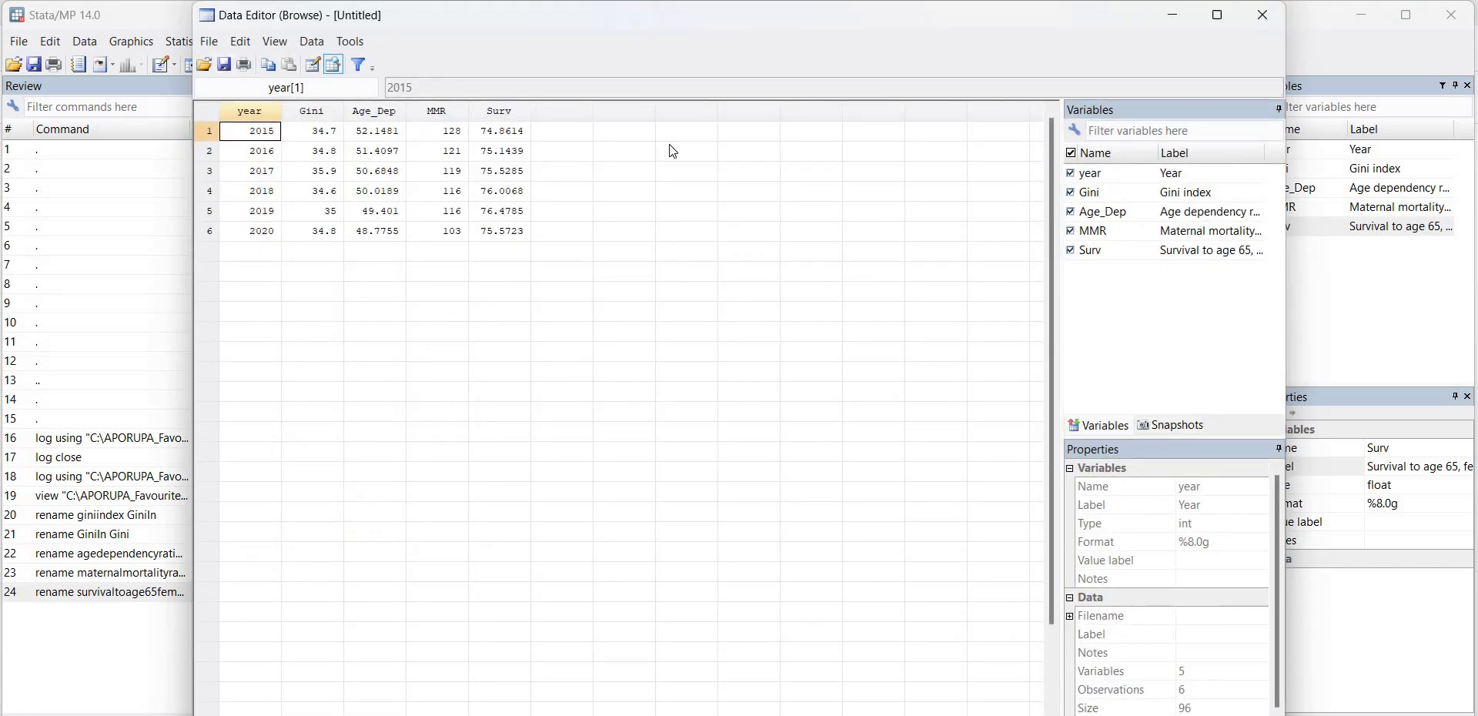
left_click(1255, 19)
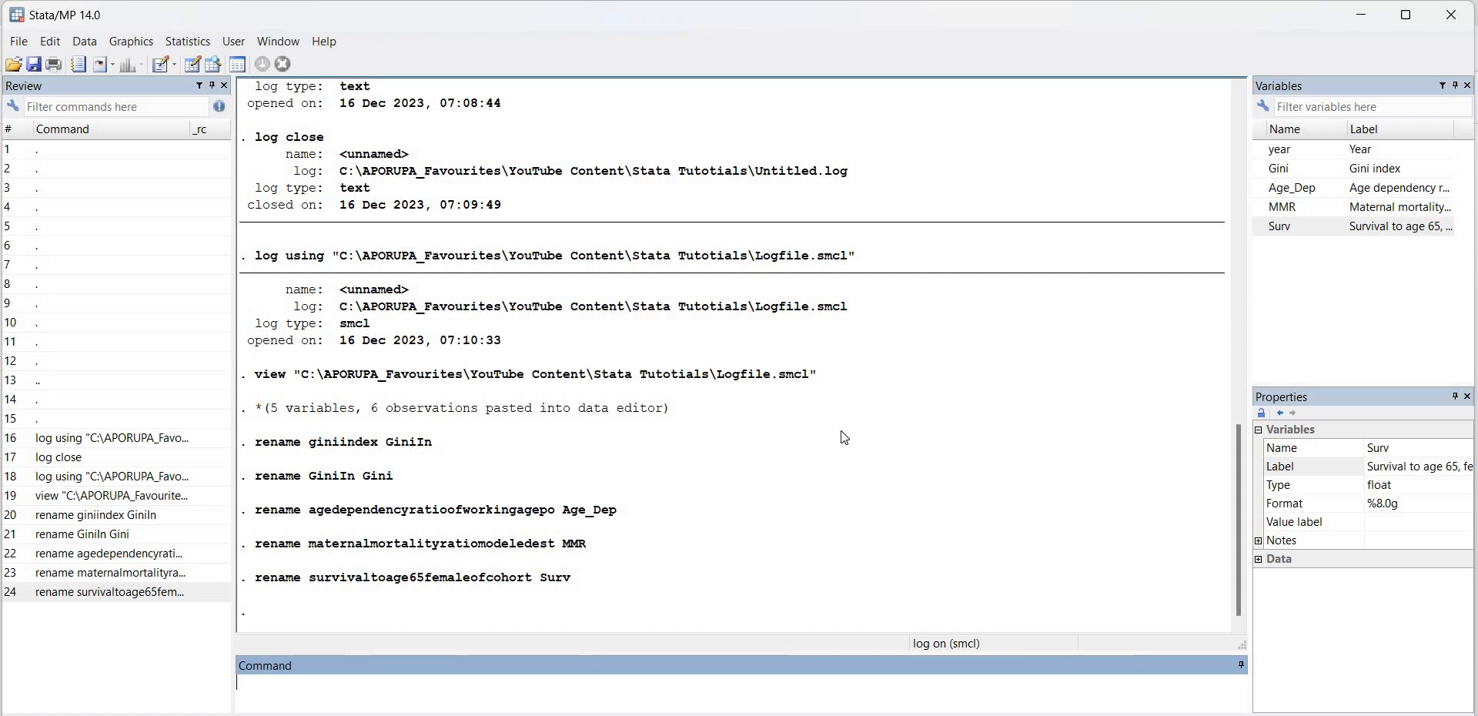
scroll(872, 320, "up", 1)
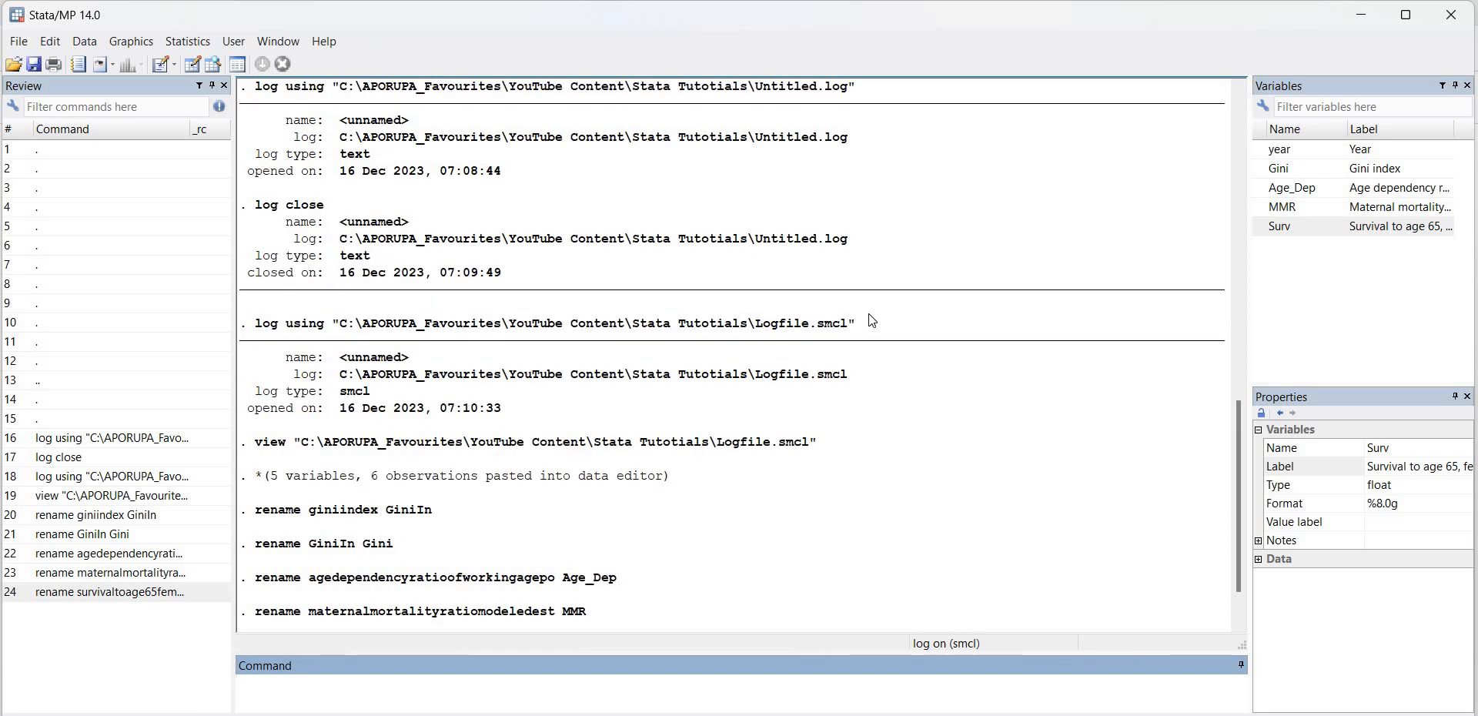
scroll(873, 320, "down", 1)
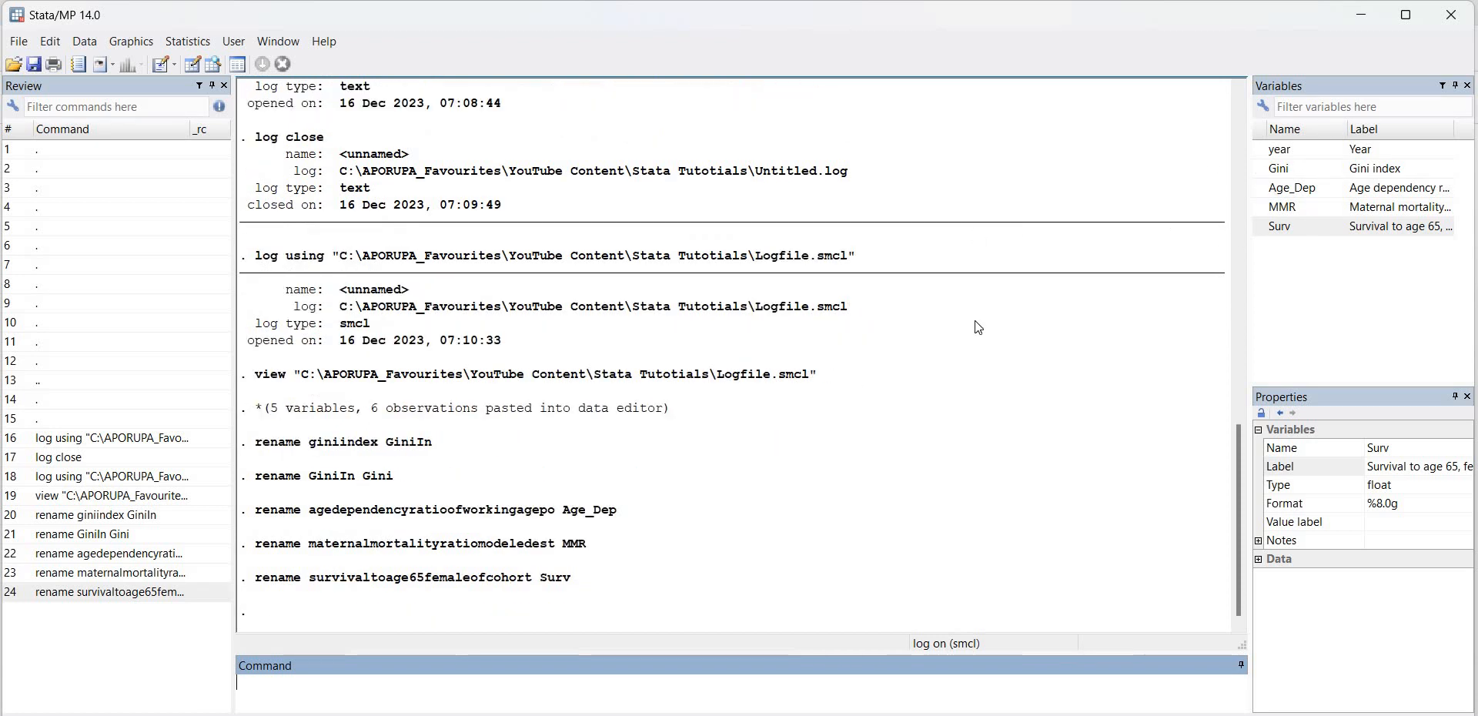